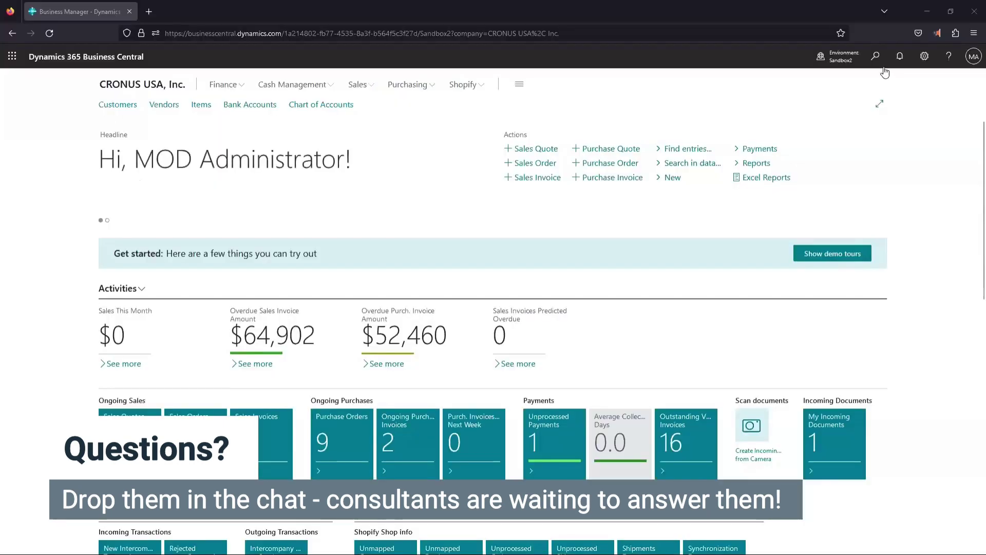
Step: Open Approval User Setup via the 'approv' search, close the user lookup unchanged, and return home
left_click(876, 58)
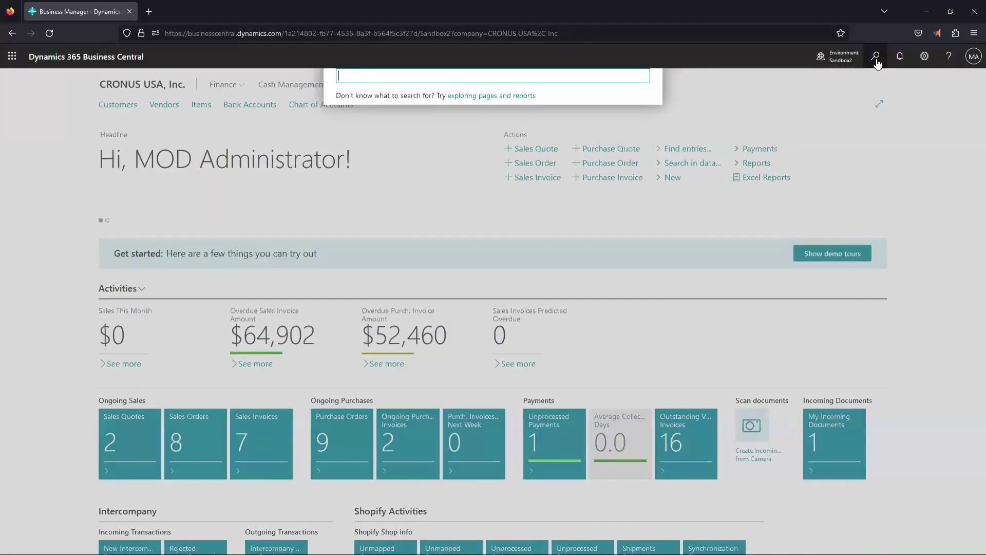
type("approv")
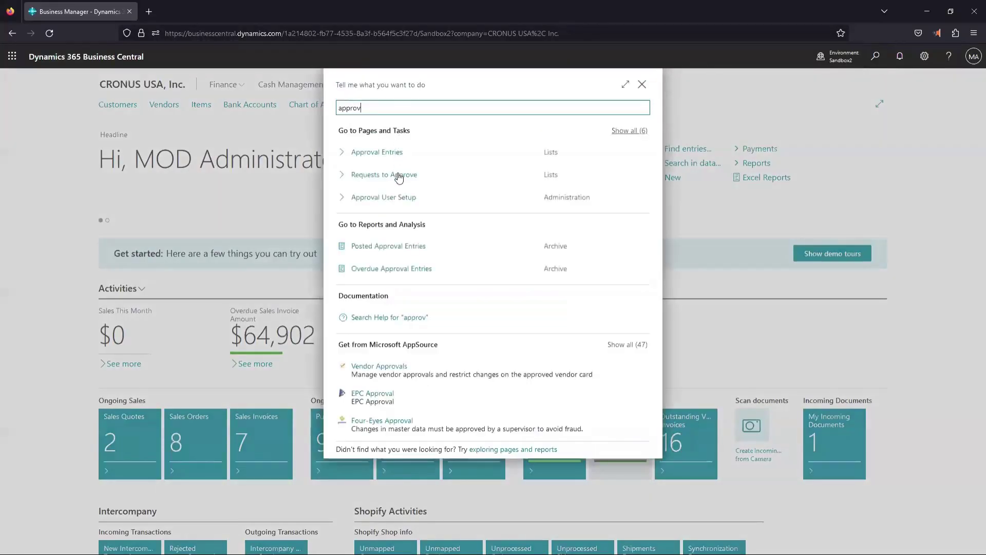
left_click(381, 195)
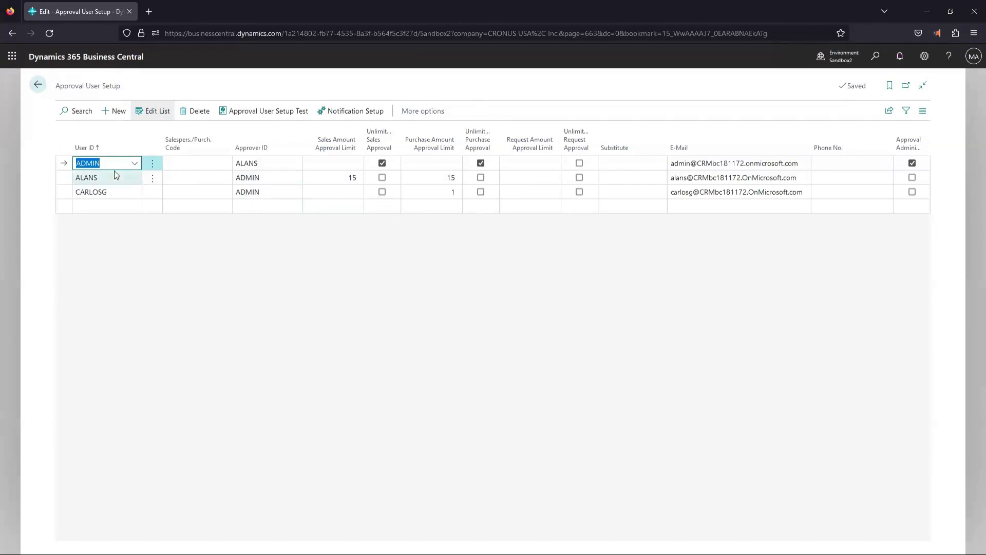
left_click(112, 206)
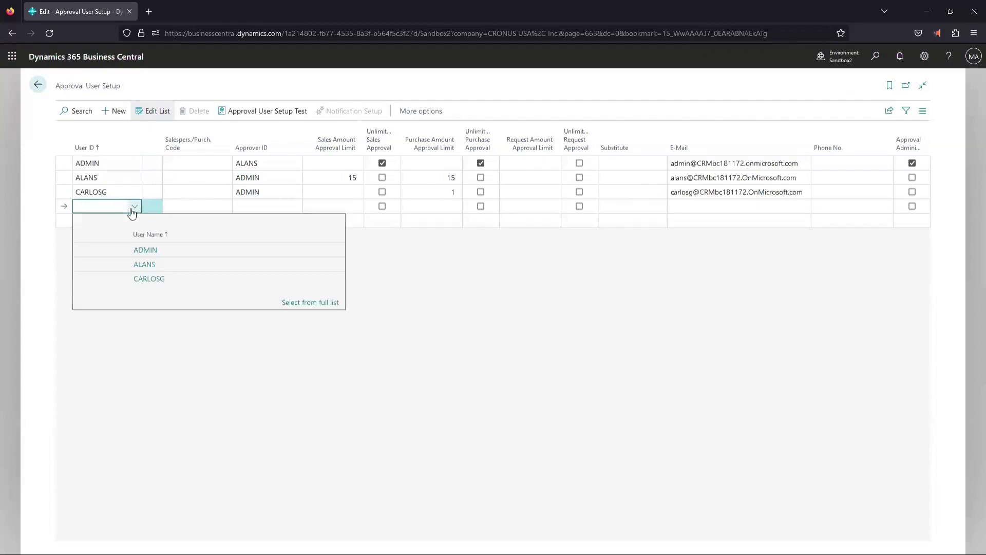
left_click(257, 334)
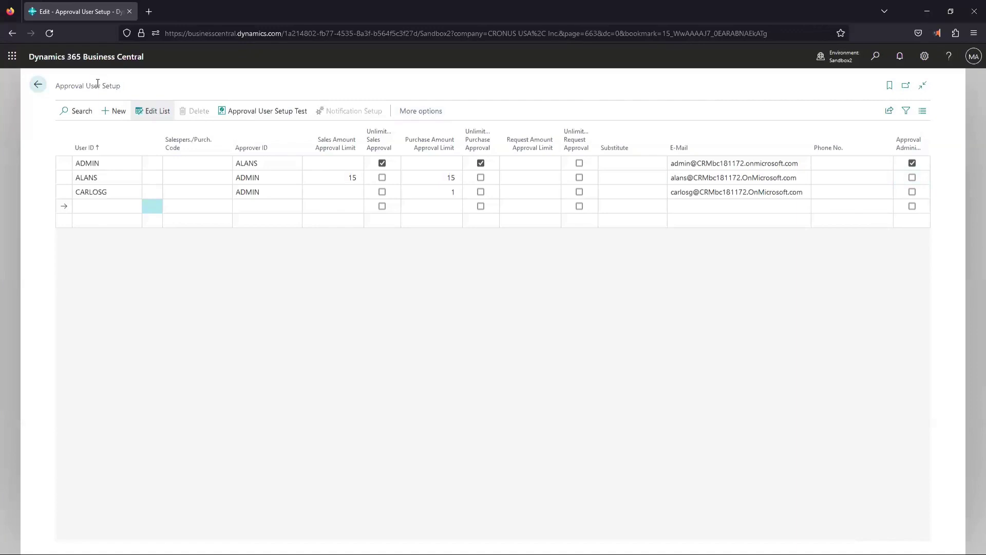
left_click(39, 85)
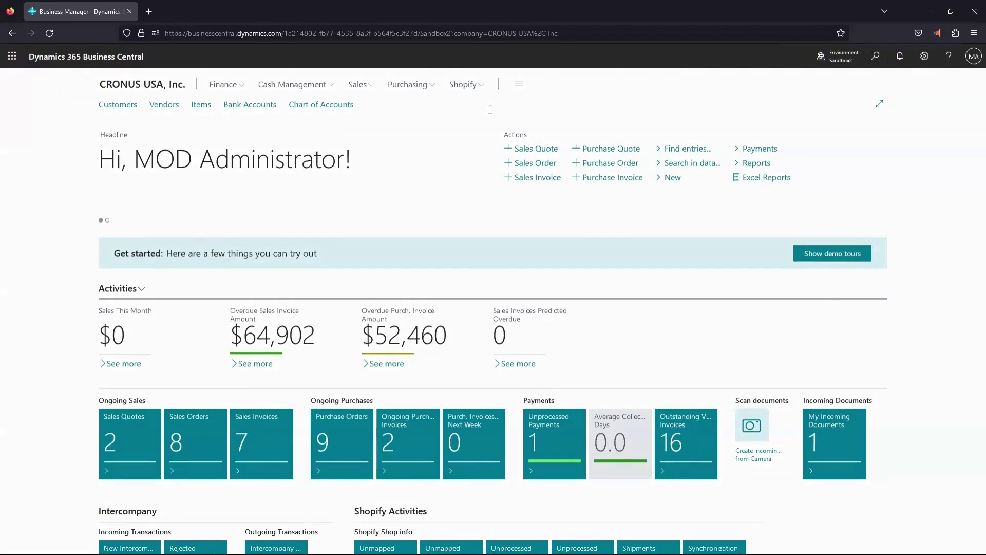
Step: Search 'workflo' and open the Workflows list
key("alt+q")
type("workfl")
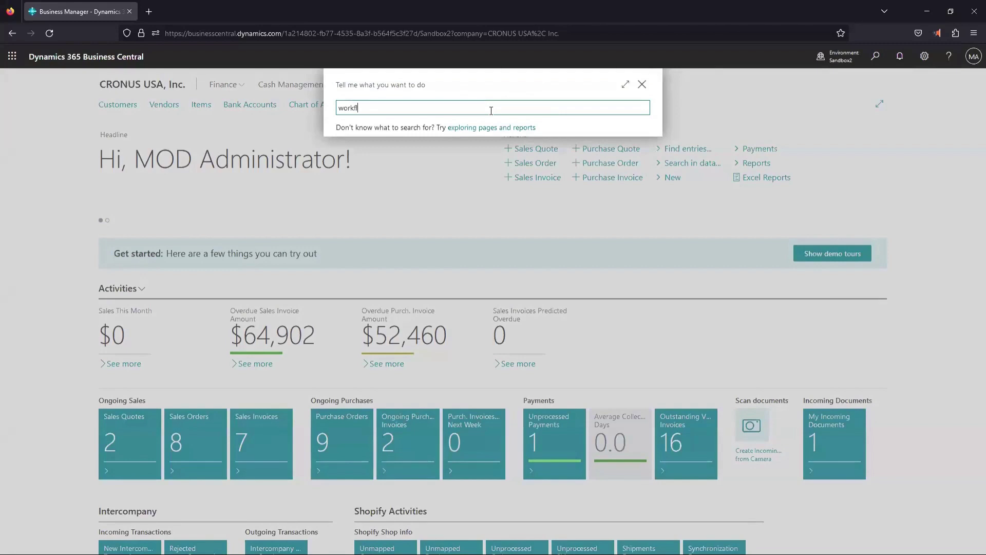
type("o")
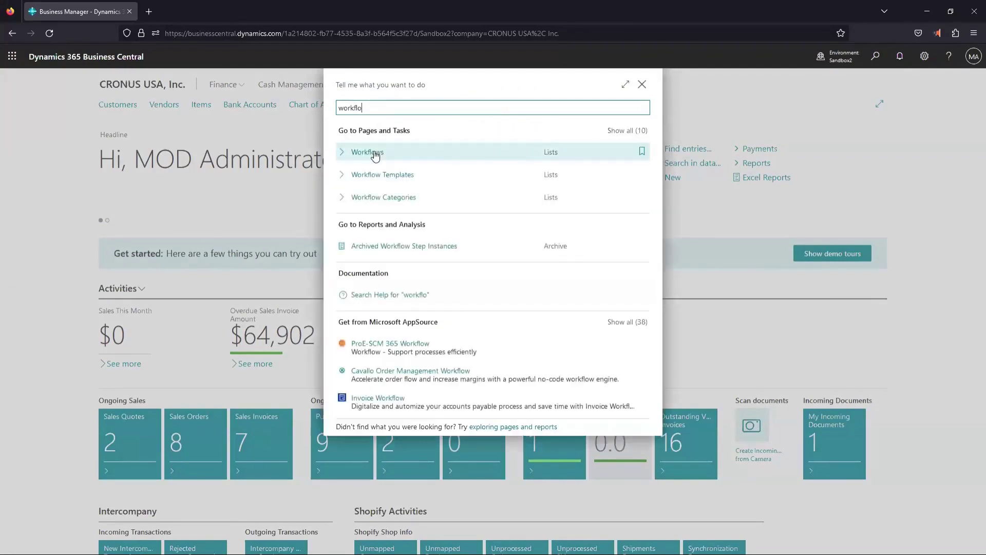
left_click(375, 154)
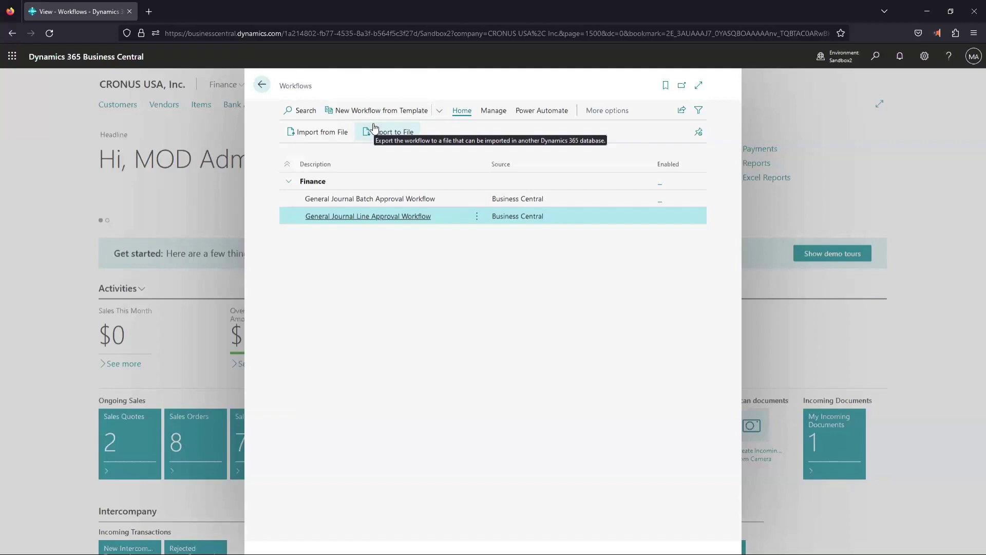
Step: Create a new workflow from the Customer Approval Workflow template under Sales and Marketing
left_click(428, 111)
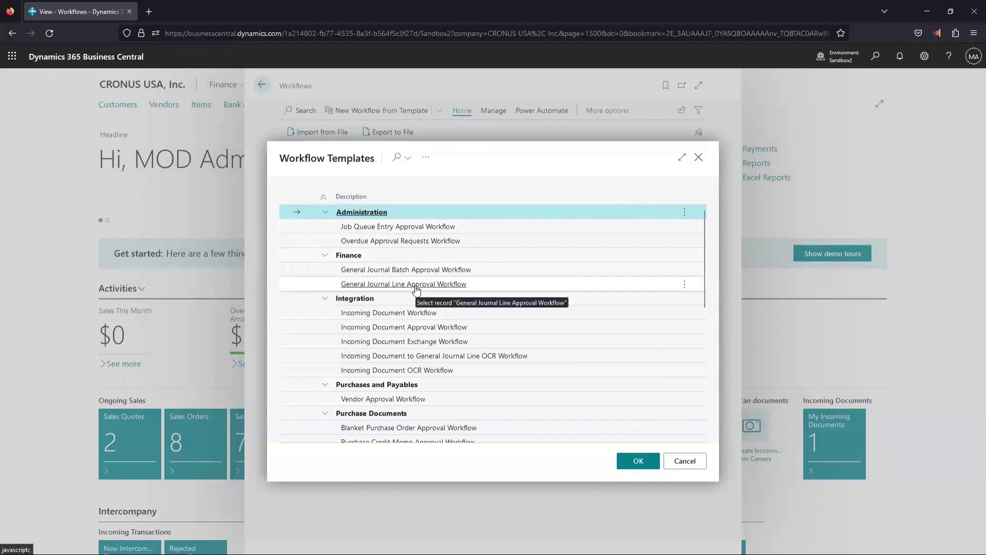
scroll(416, 289, "down", 5)
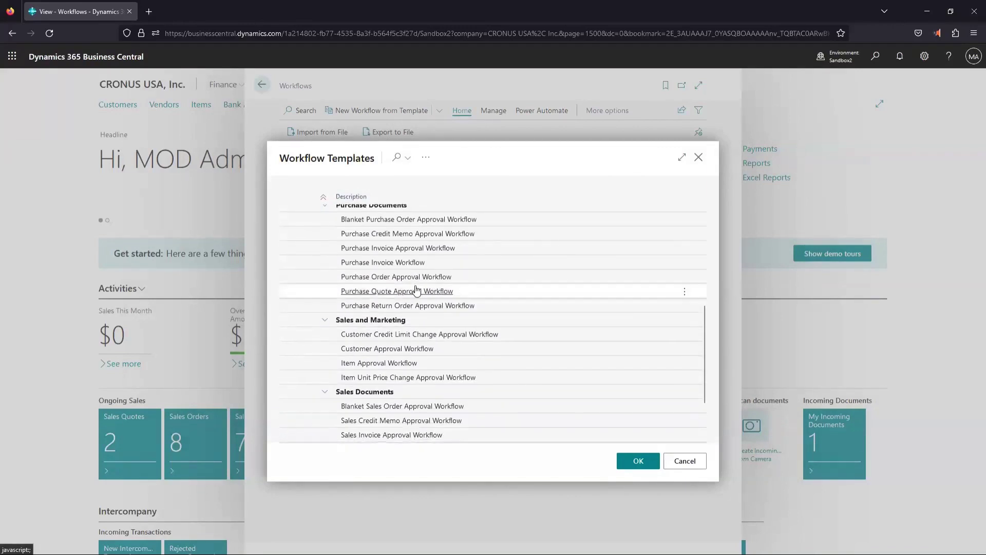
scroll(416, 289, "down", 3)
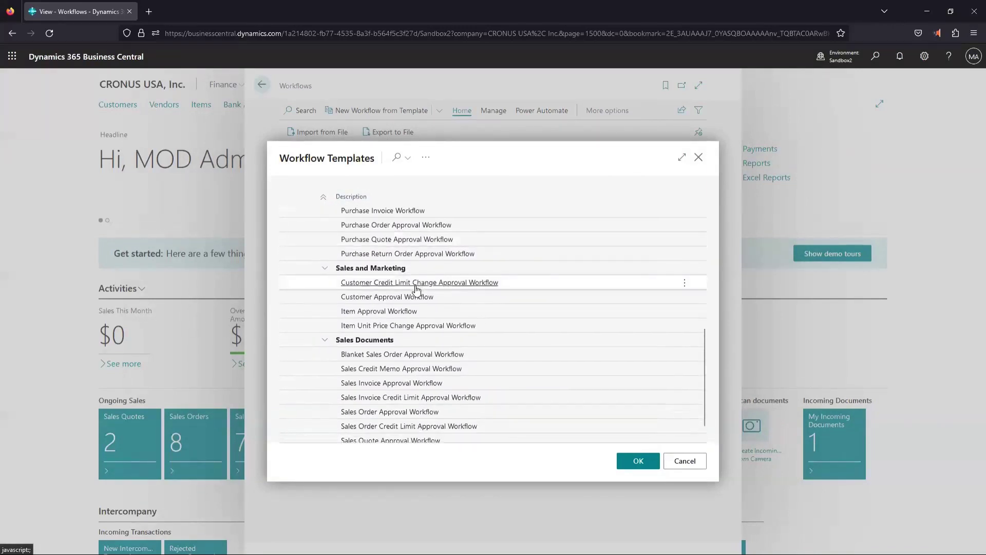
scroll(417, 289, "up", 2)
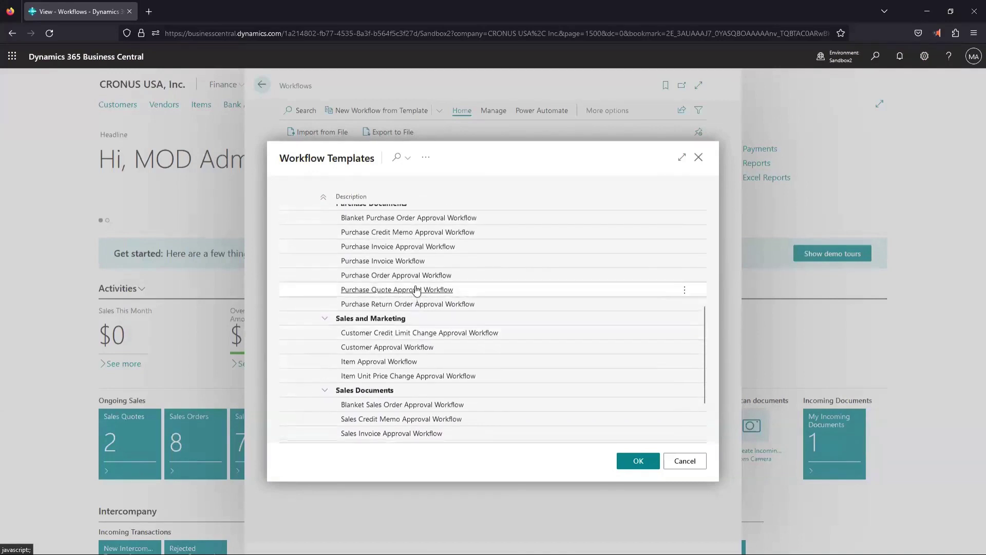
scroll(416, 289, "down", 2)
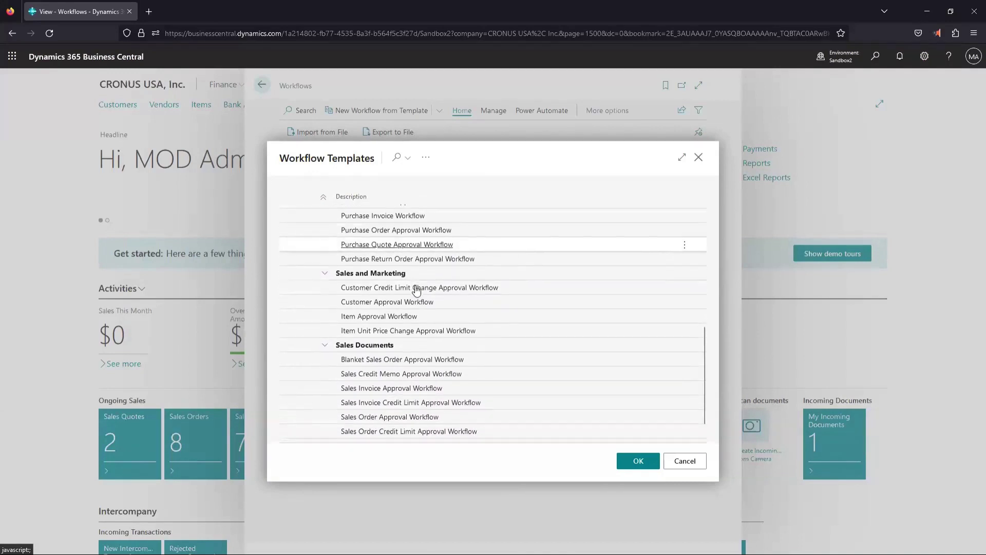
left_click(451, 300)
left_click(637, 461)
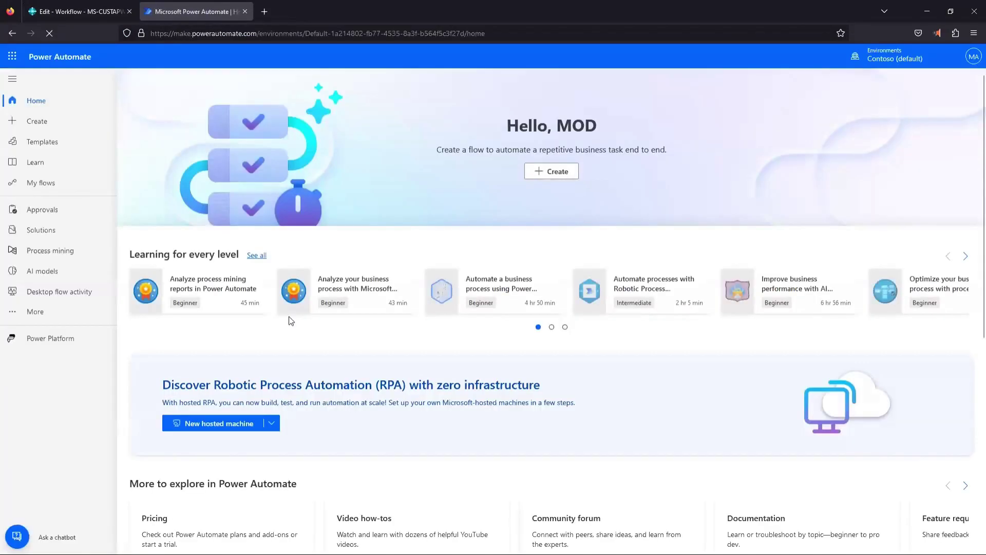
Step: Search the template gallery for 'business central' and browse the approval request templates found
left_click(43, 144)
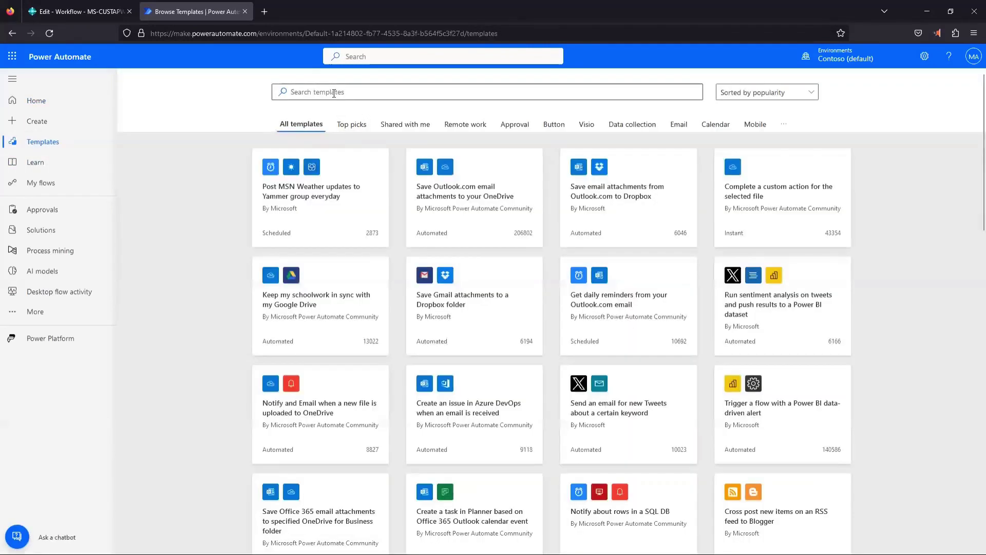
left_click(334, 93)
type("bu")
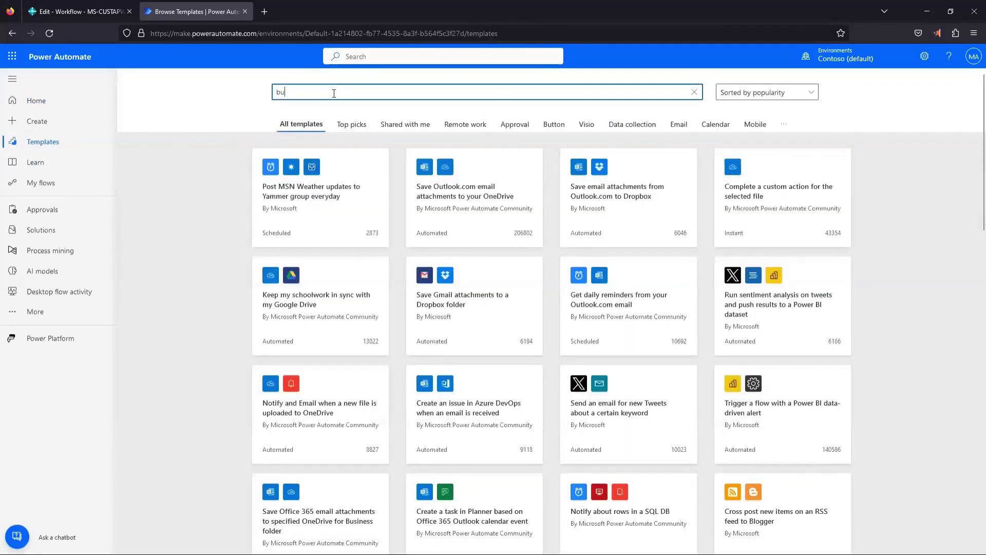
type("tt")
key("BackSpace")
key("BackSpace")
type("siness central")
key("Return")
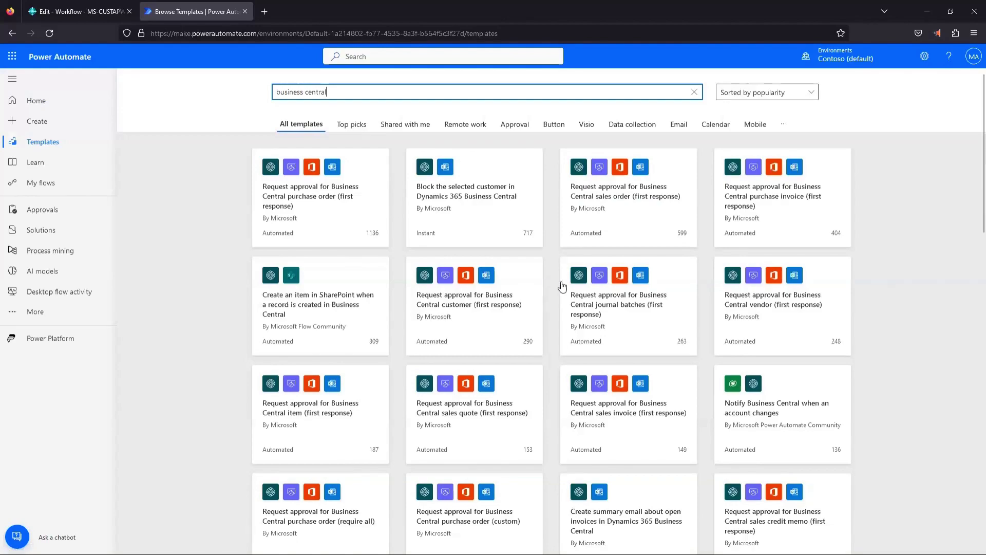
scroll(639, 288, "down", 5)
scroll(640, 289, "down", 12)
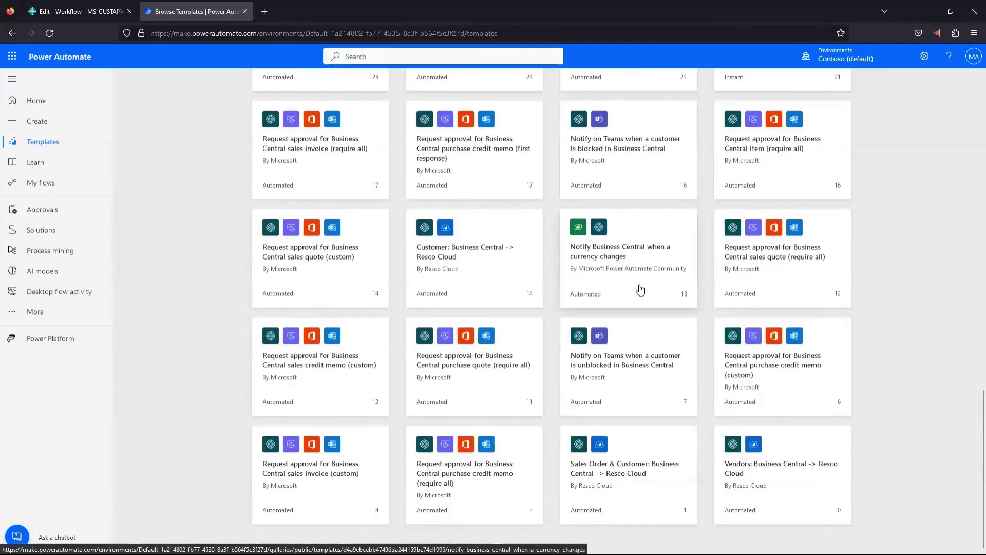
scroll(640, 288, "up", 5)
scroll(640, 289, "up", 5)
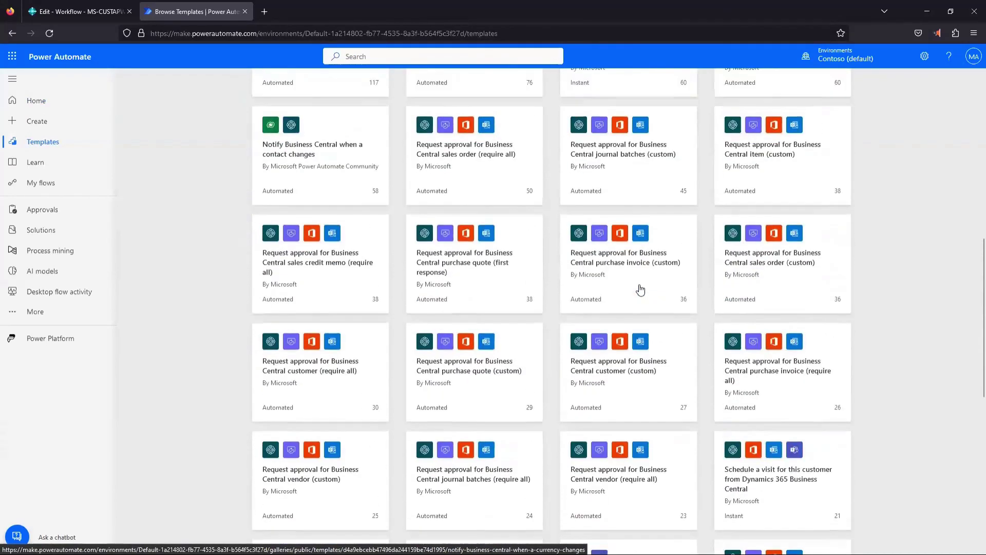
scroll(640, 289, "up", 2)
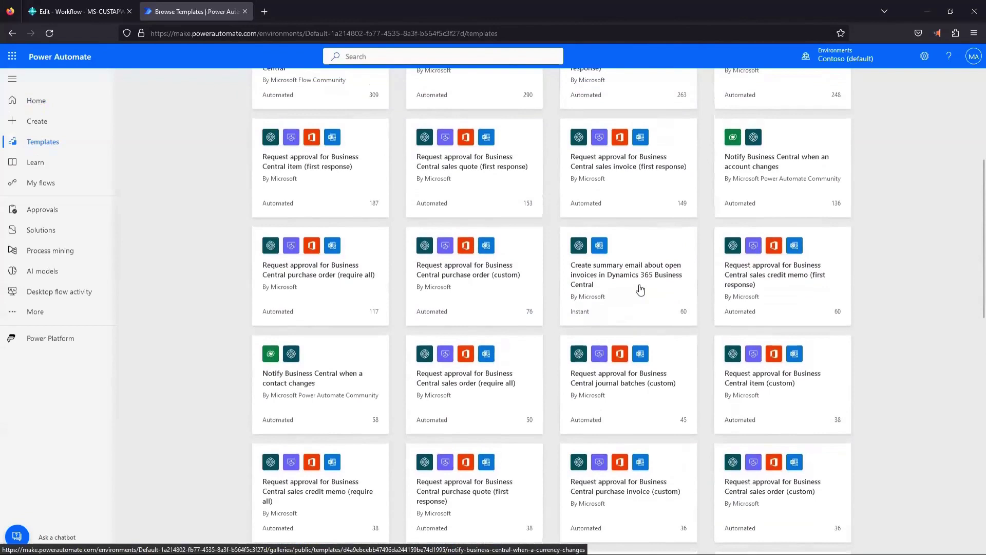
scroll(640, 289, "up", 3)
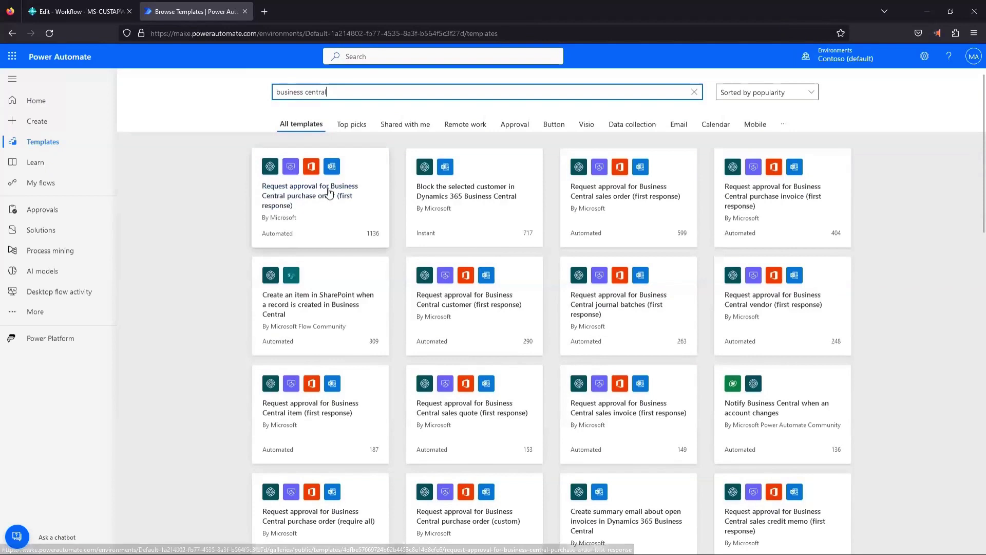
Step: Open the 'Request approval for Business Central purchase order (first response)' template and check its connections
left_click(290, 202)
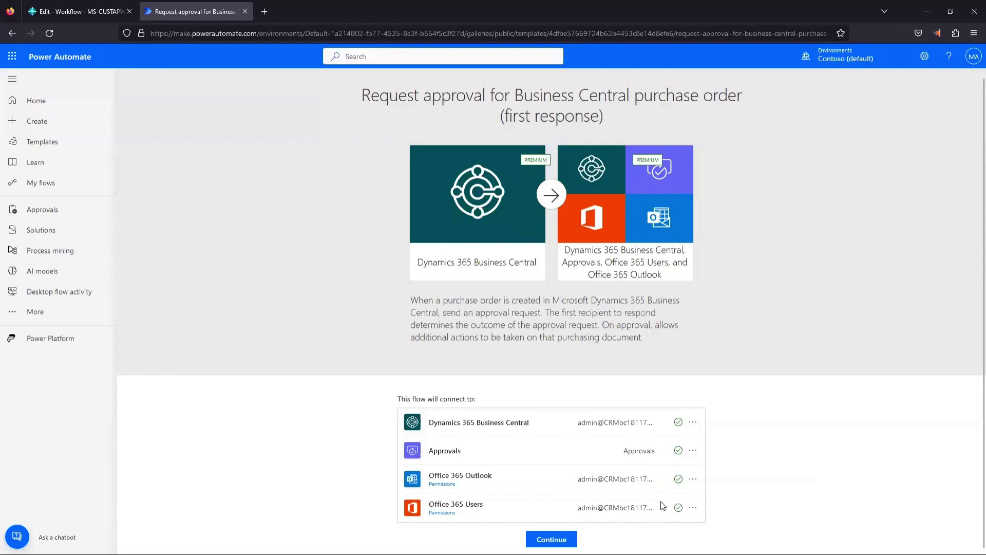
Step: Accept the connections and choose environment SANDBOX2 and company CRONUS USA, Inc
left_click(549, 538)
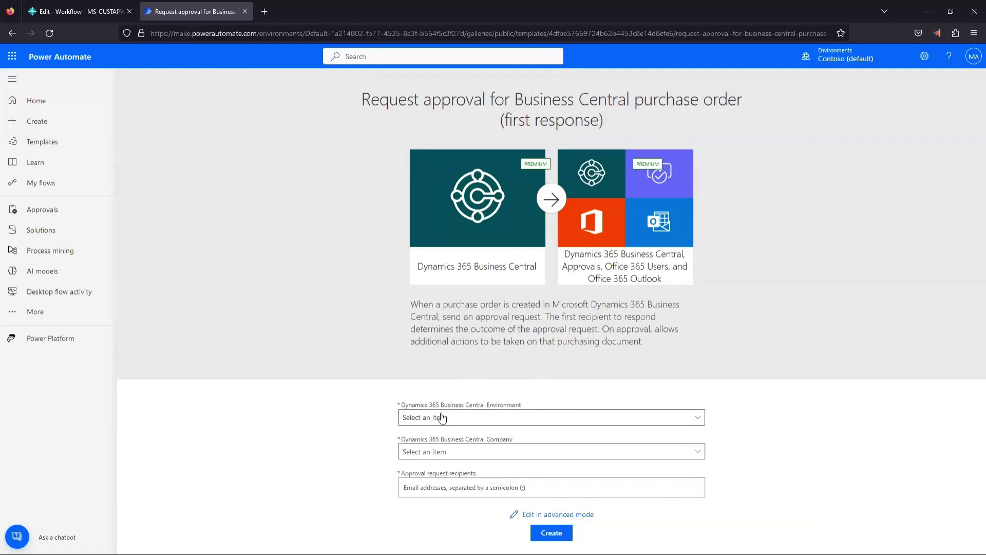
left_click(463, 425)
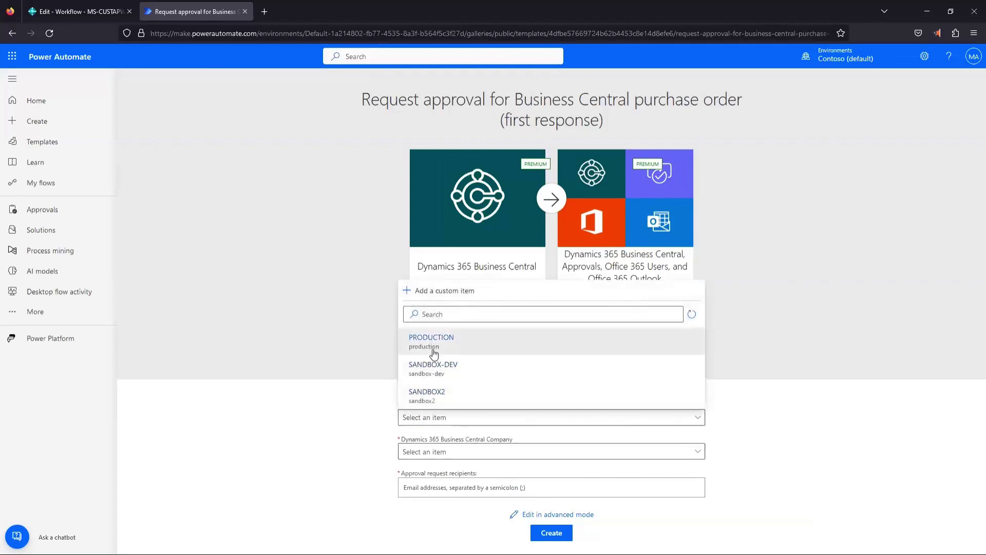
left_click(434, 391)
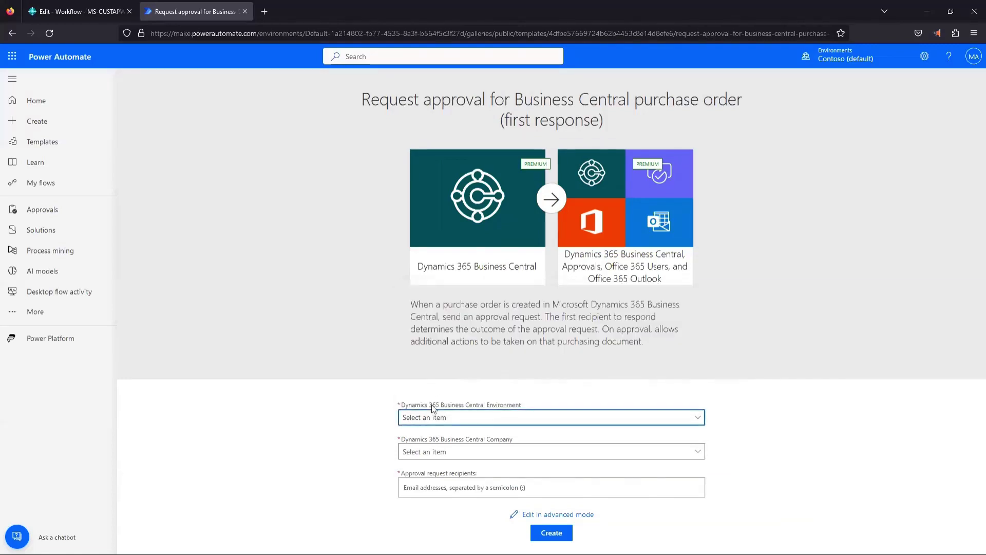
left_click(423, 454)
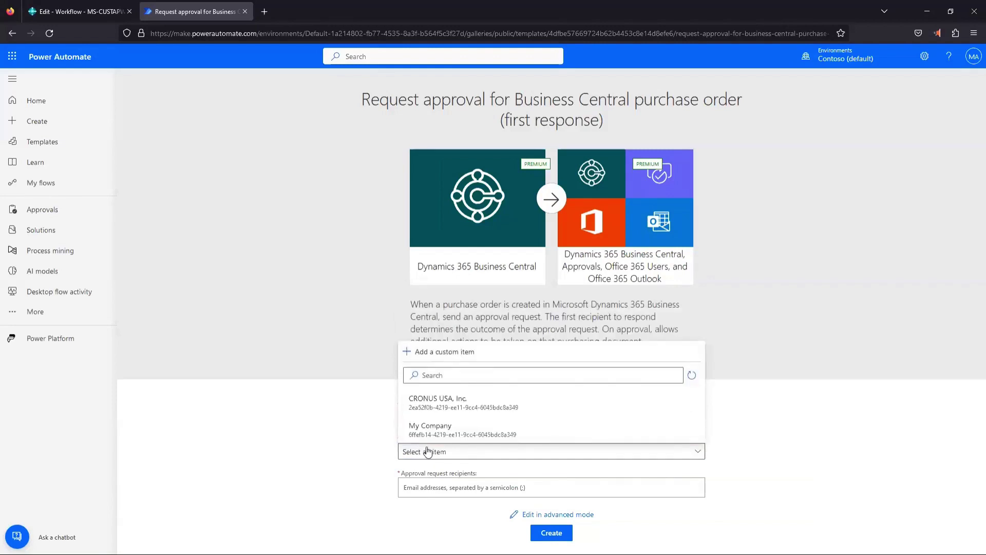
left_click(430, 402)
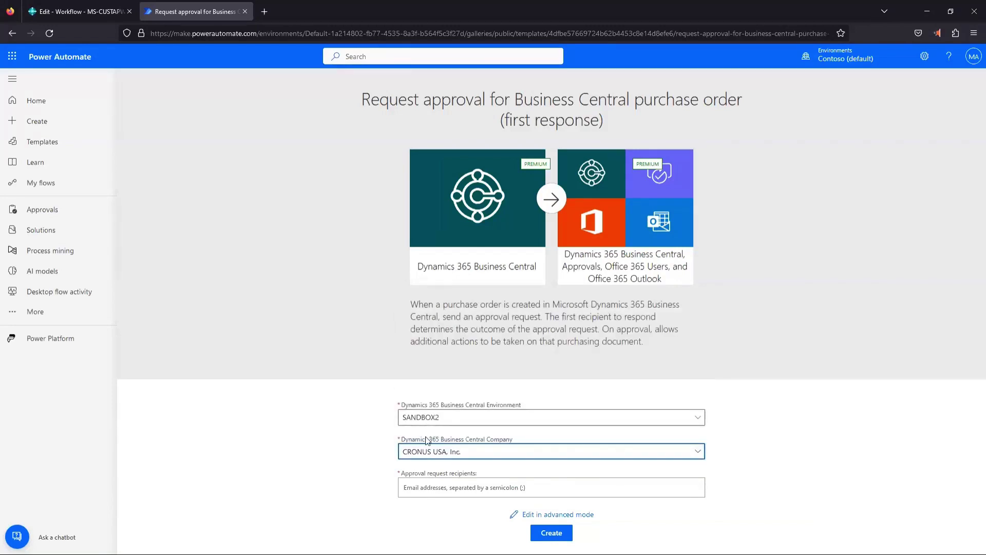
left_click(437, 486)
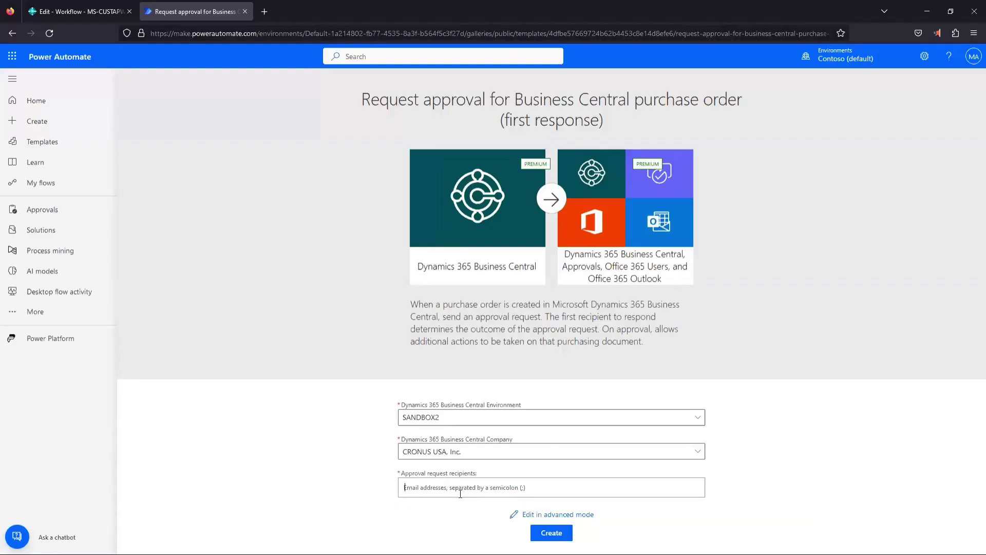
Step: Add the administrator account, found by typing 'mod', as approval recipient and create the flow
type("mod")
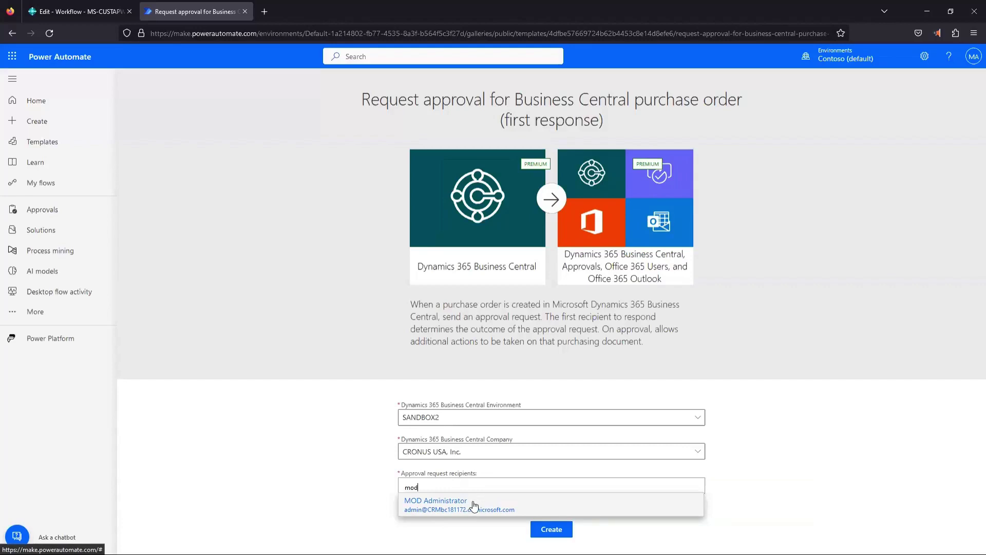
left_click(442, 509)
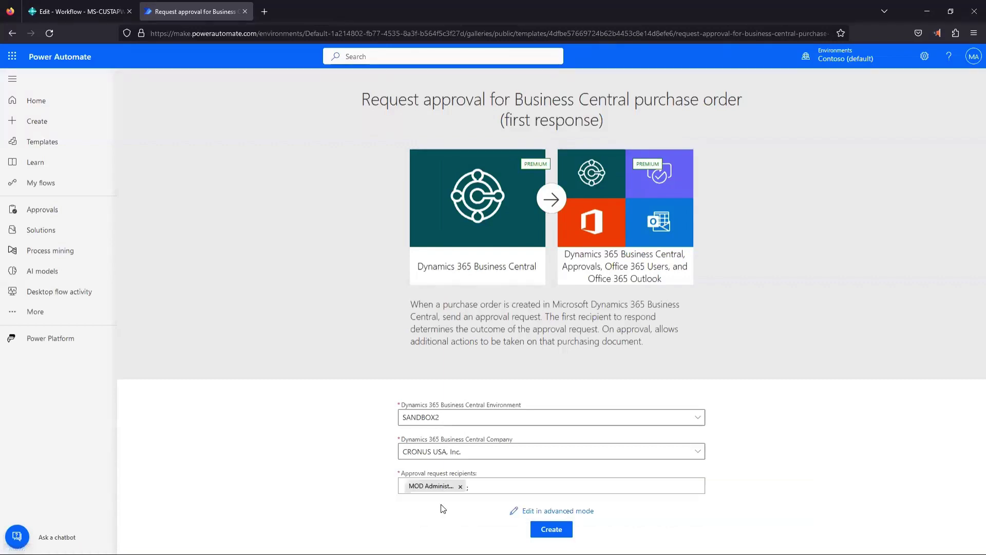
left_click(552, 530)
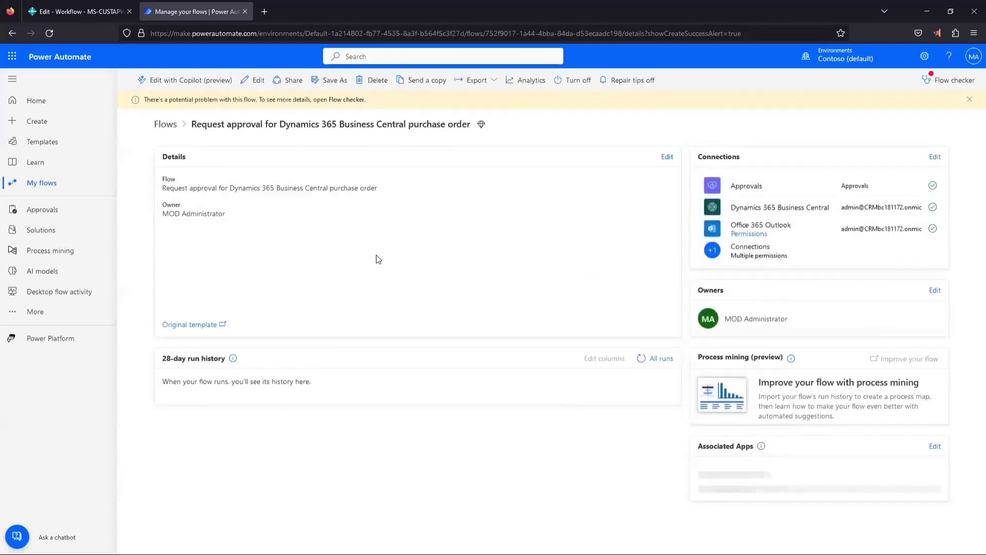
Step: Open the 'Request approval for Dynamics 365 Business Central purchase order' flow in the editor
left_click(255, 81)
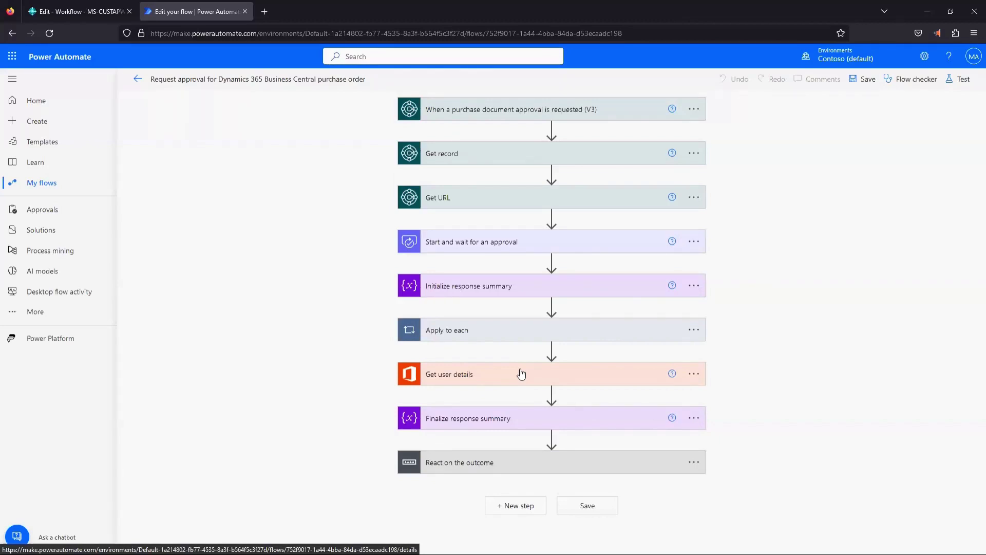
Step: Expand the approval trigger, keep SANDBOX2 as environment, and check the '>0' amount condition
left_click(457, 116)
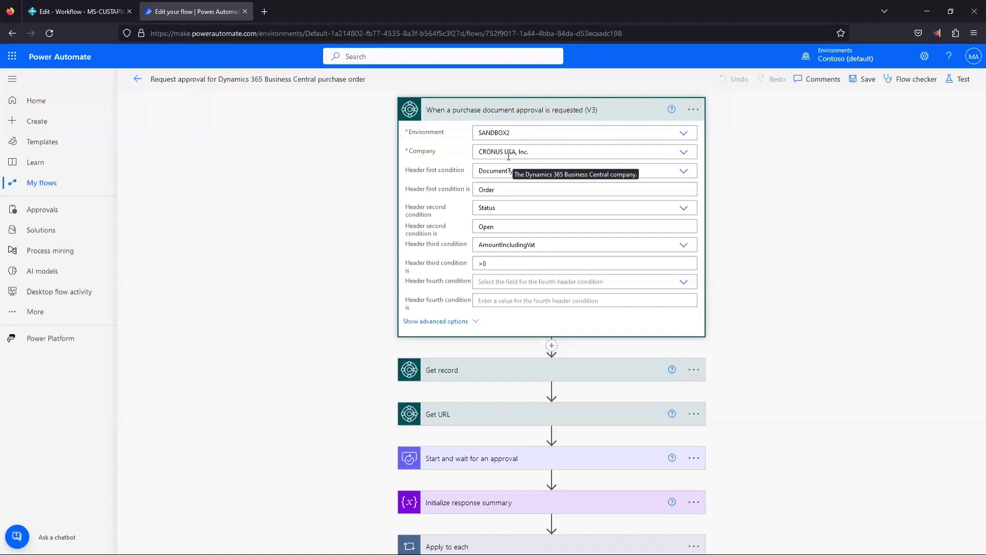
left_click(497, 130)
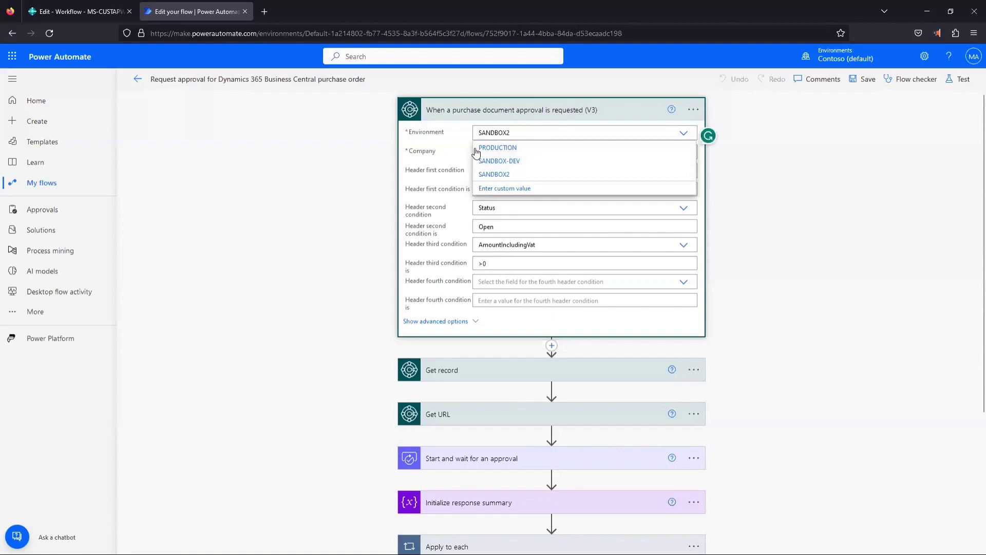
left_click(701, 135)
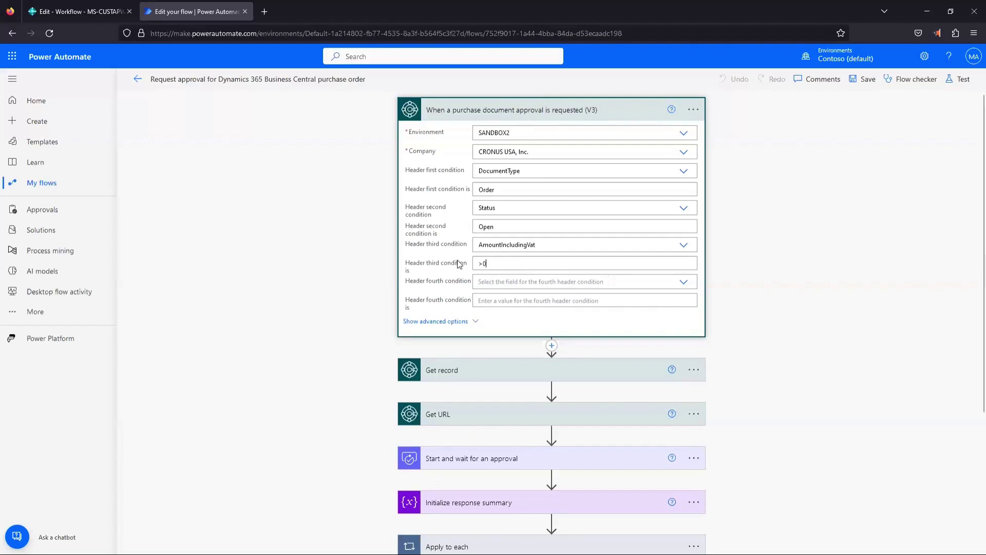
left_click(493, 264)
left_click(682, 283)
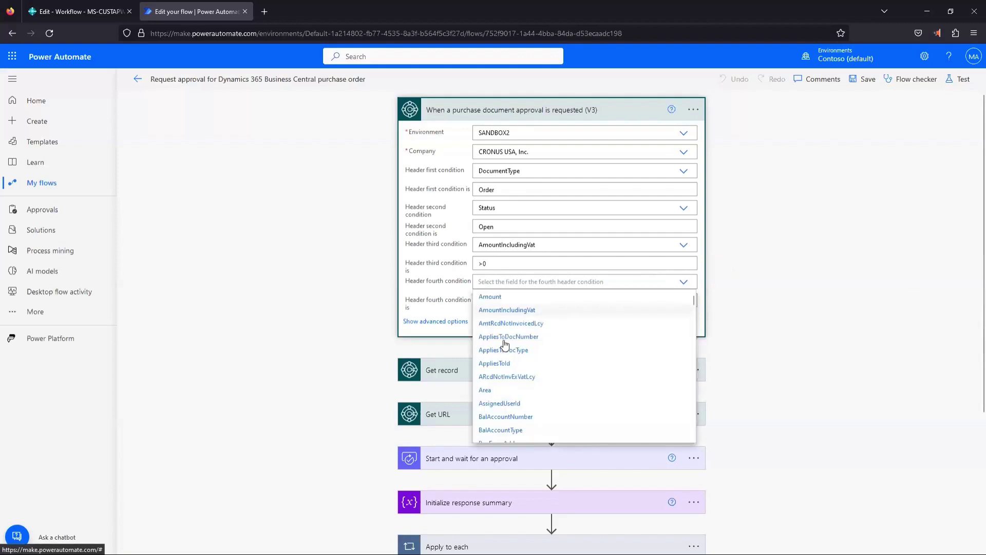
scroll(500, 349, "down", 10)
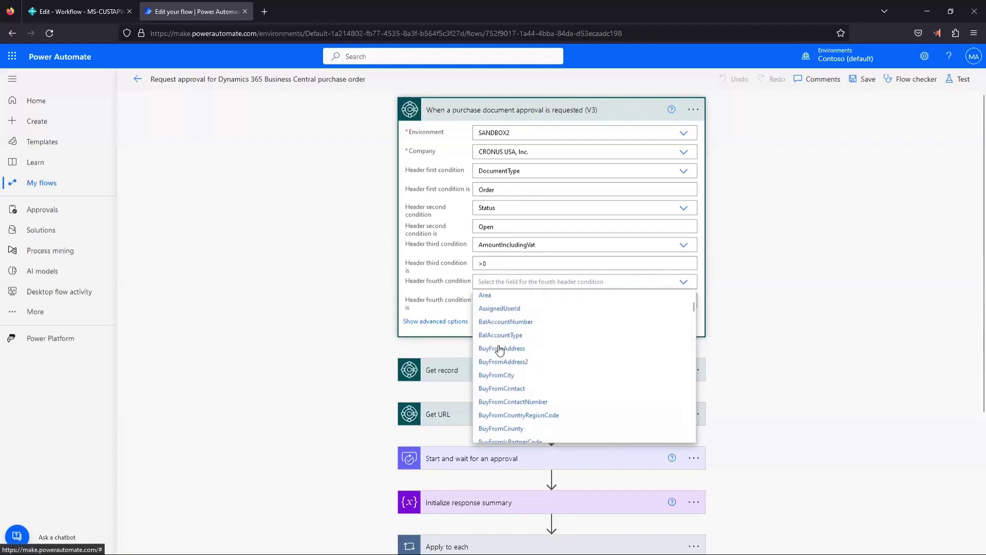
scroll(500, 350, "down", 10)
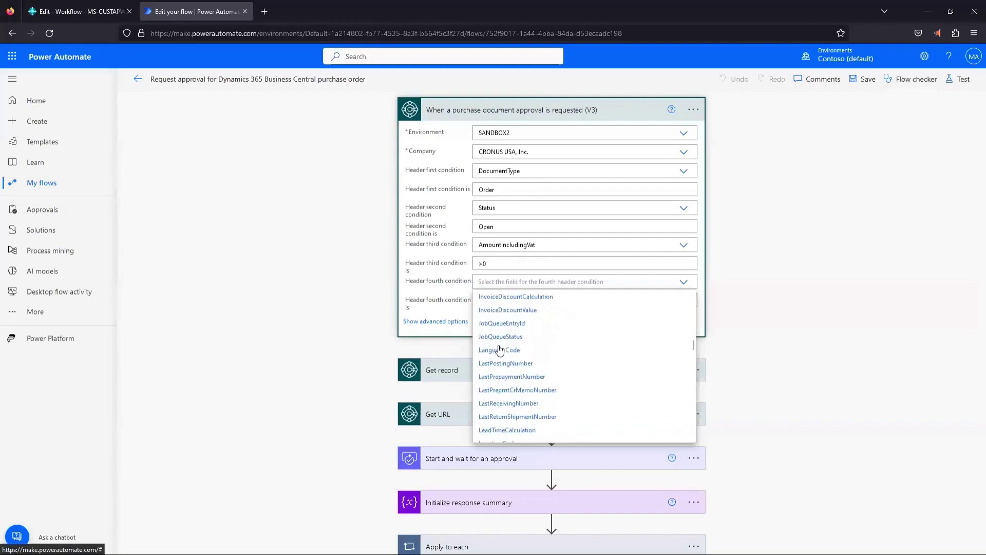
scroll(498, 351, "down", 10)
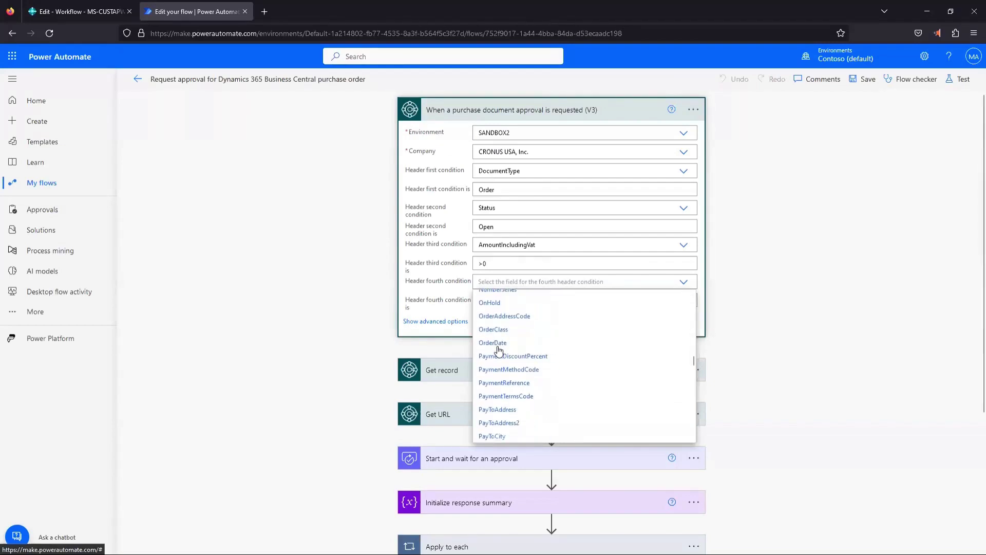
scroll(498, 350, "down", 10)
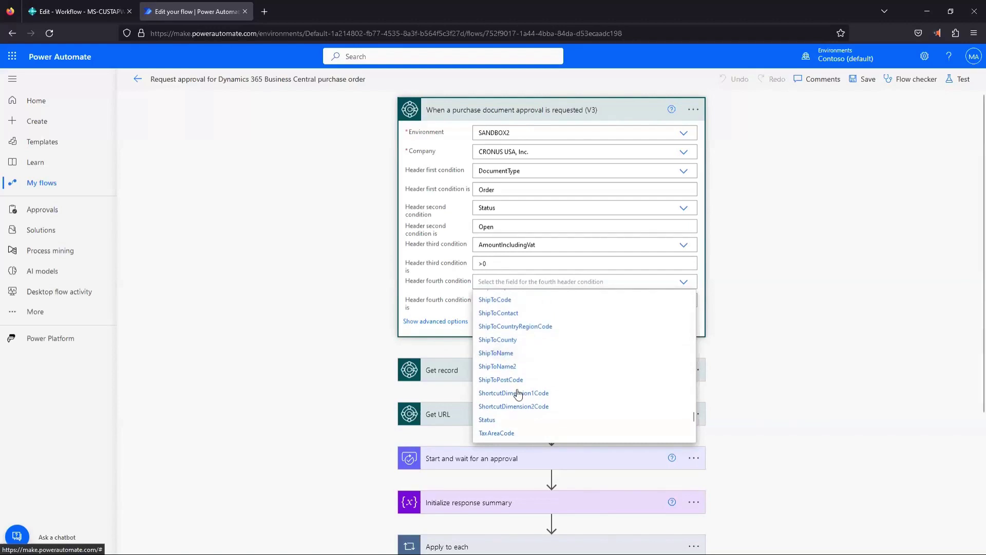
left_click(501, 393)
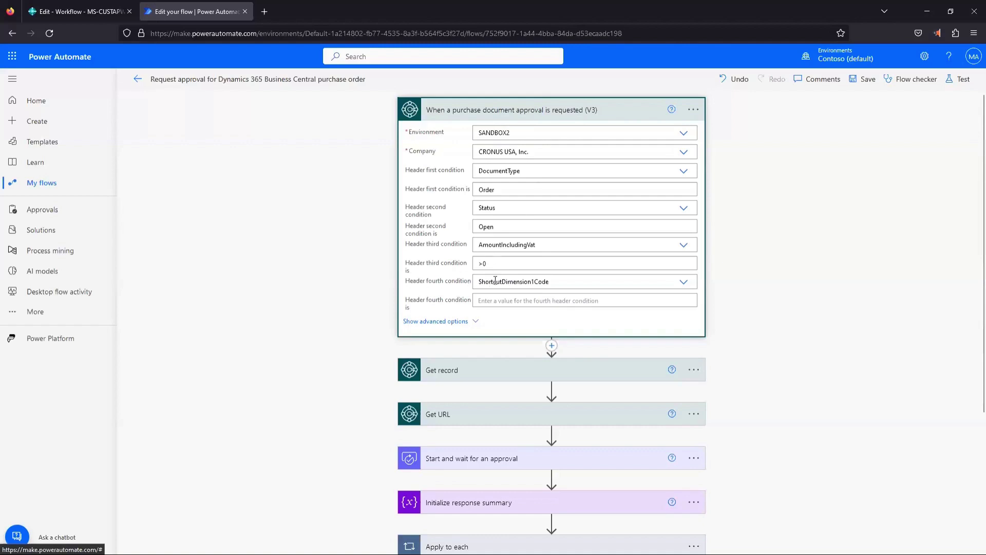
left_click(539, 282)
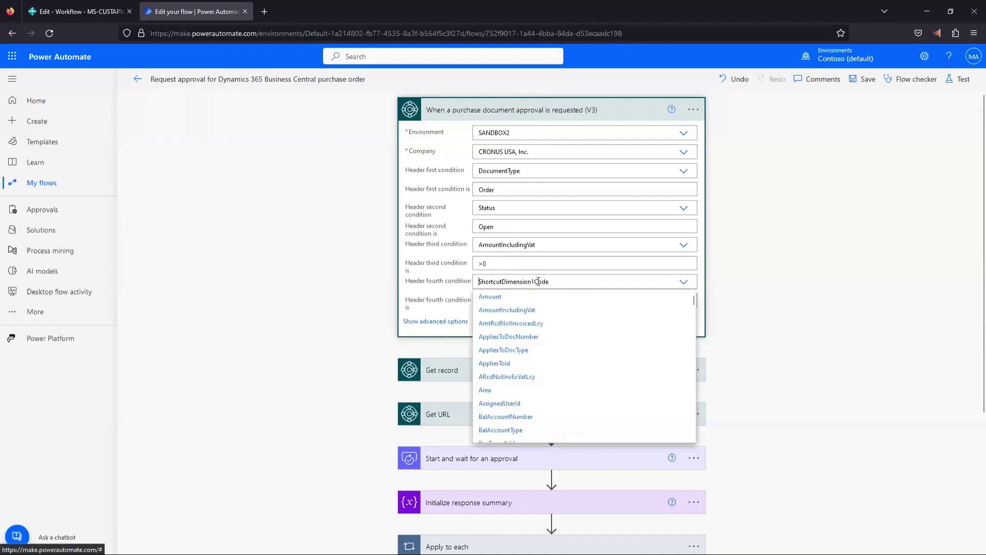
double_click(529, 278)
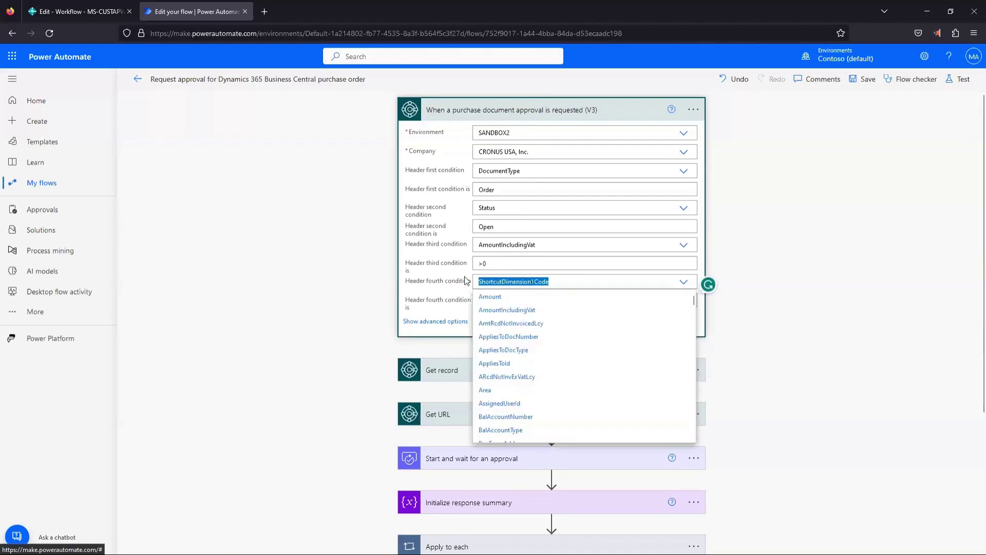
key("BackSpace")
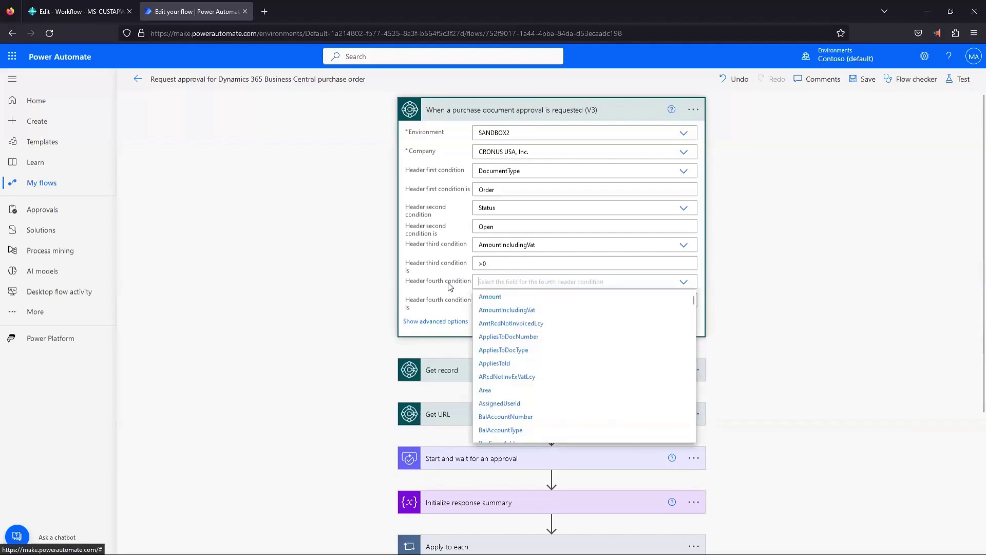
left_click(437, 291)
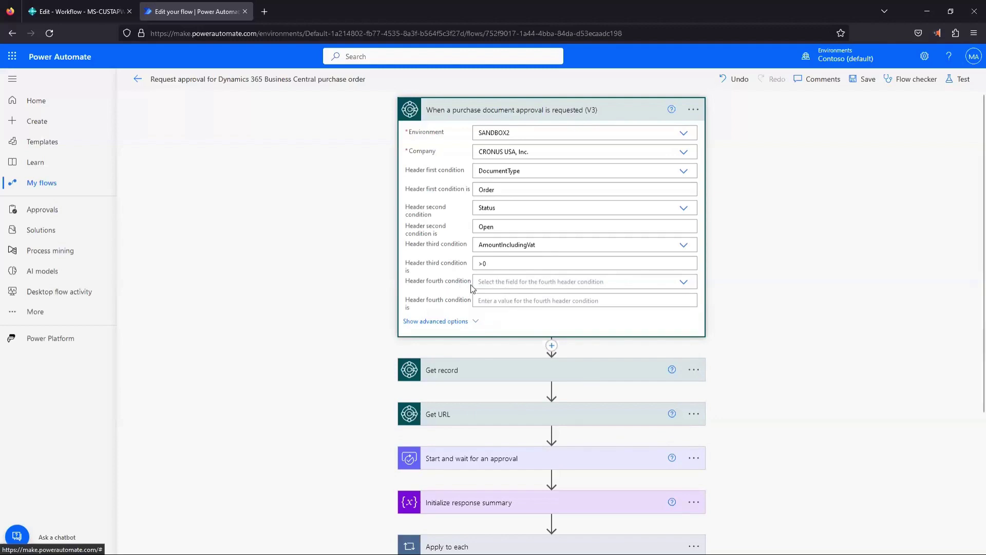
scroll(496, 286, "down", 2)
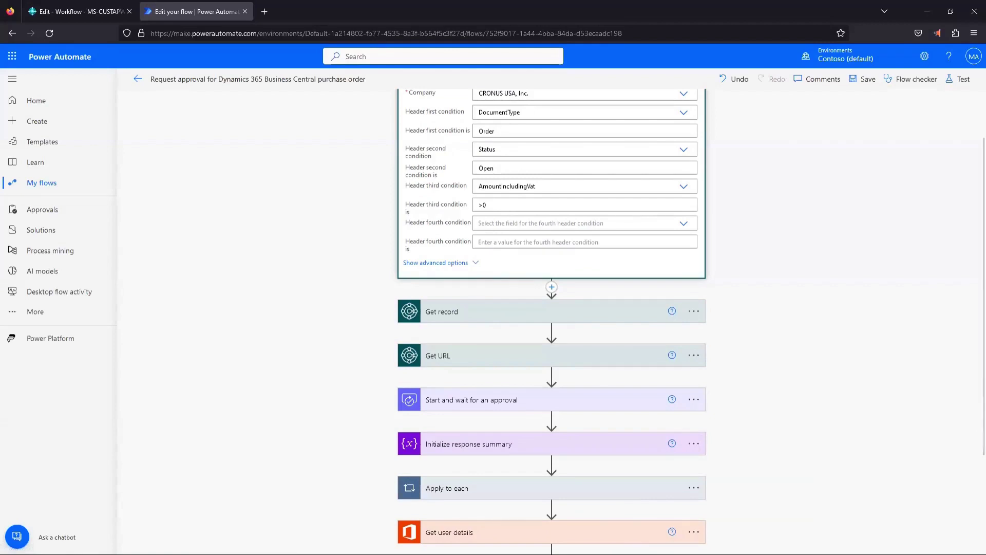
left_click(455, 405)
scroll(442, 384, "down", 2)
scroll(444, 389, "down", 2)
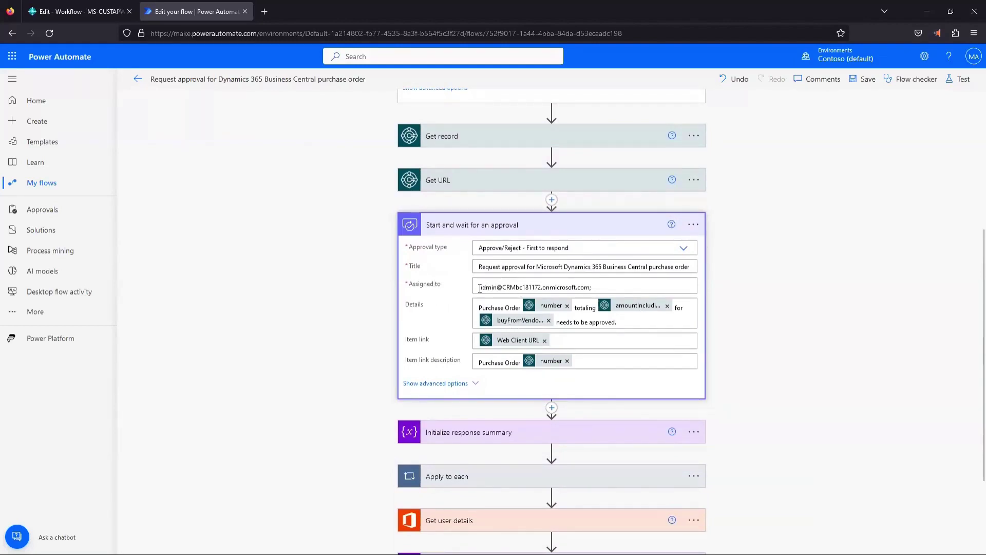
left_click_drag(479, 286, 592, 287)
left_click(602, 285)
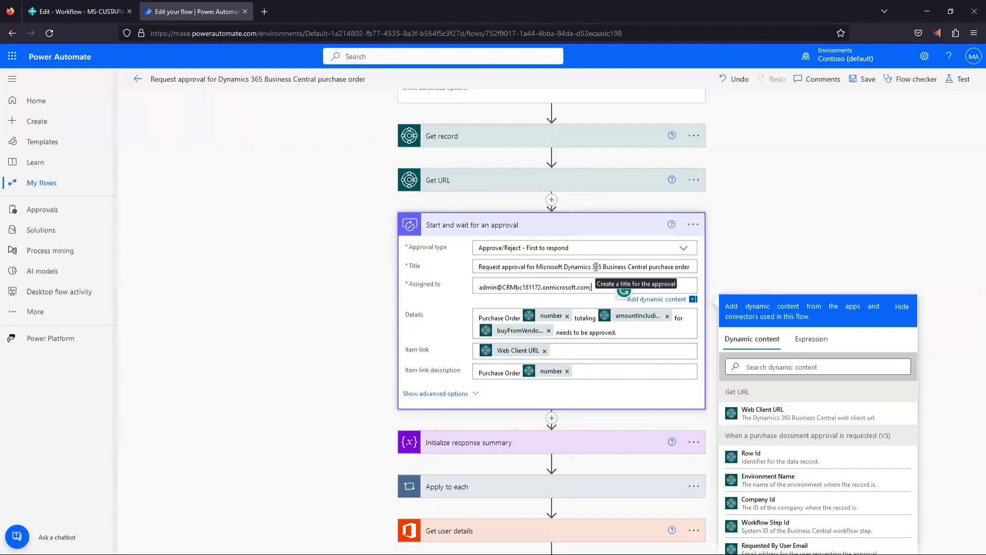
double_click(596, 267)
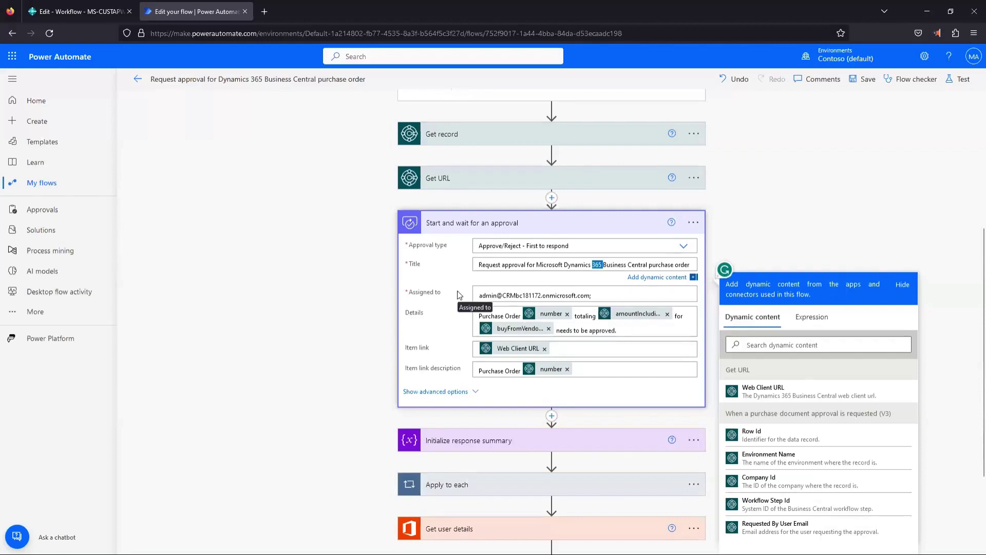
scroll(460, 295, "down", 2)
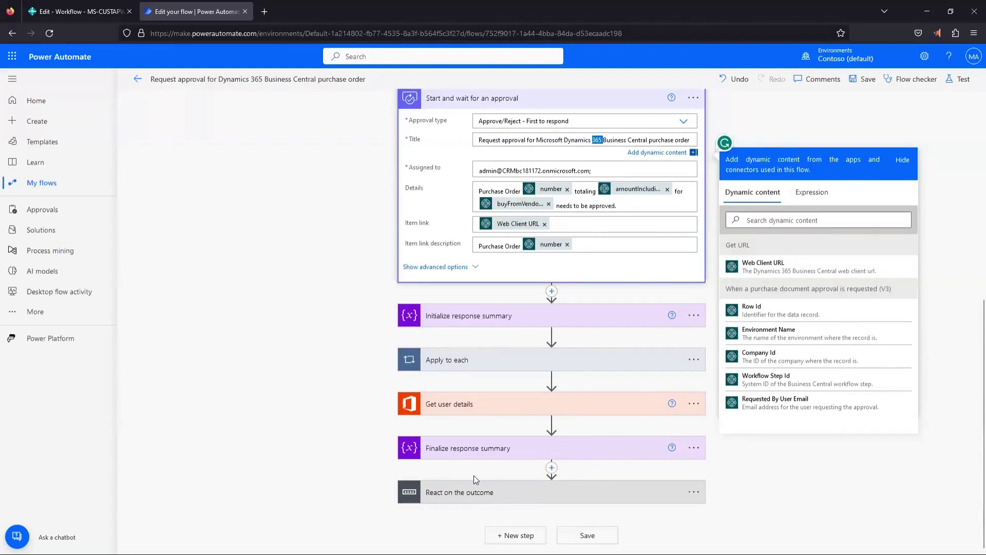
Step: Expand React on the outcome, its Approve case, and the 'Should it send an email when approved' condition
scroll(351, 226, "up", 4)
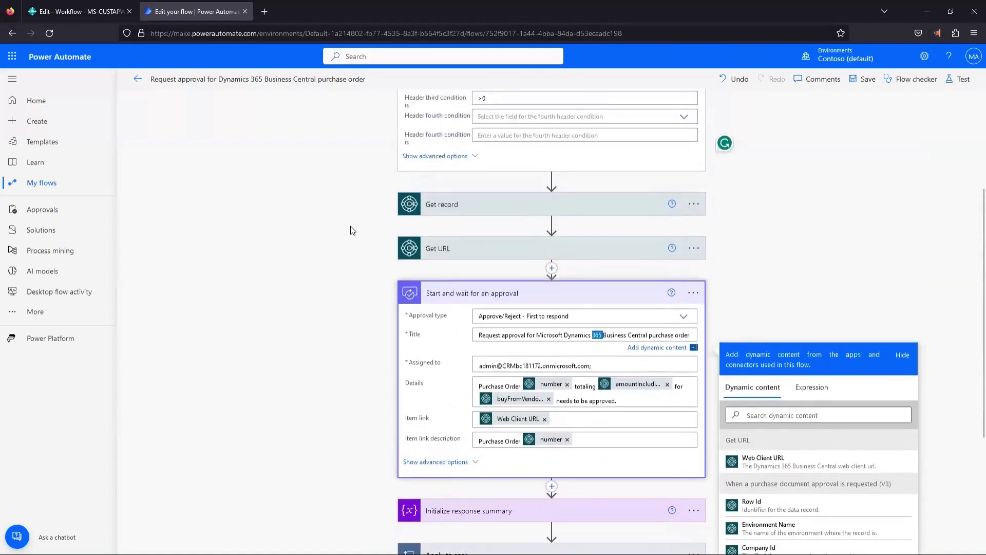
scroll(351, 226, "up", 1)
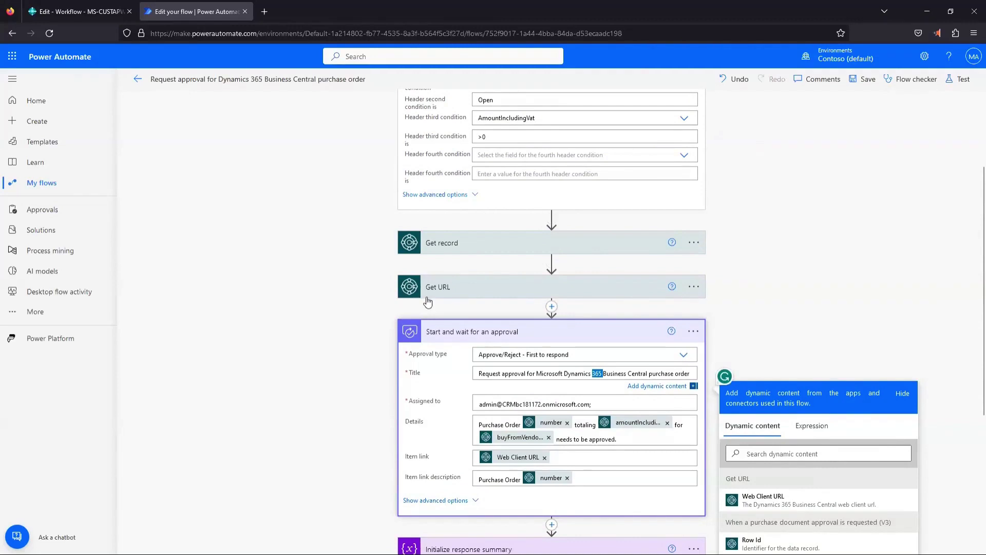
scroll(425, 297, "down", 5)
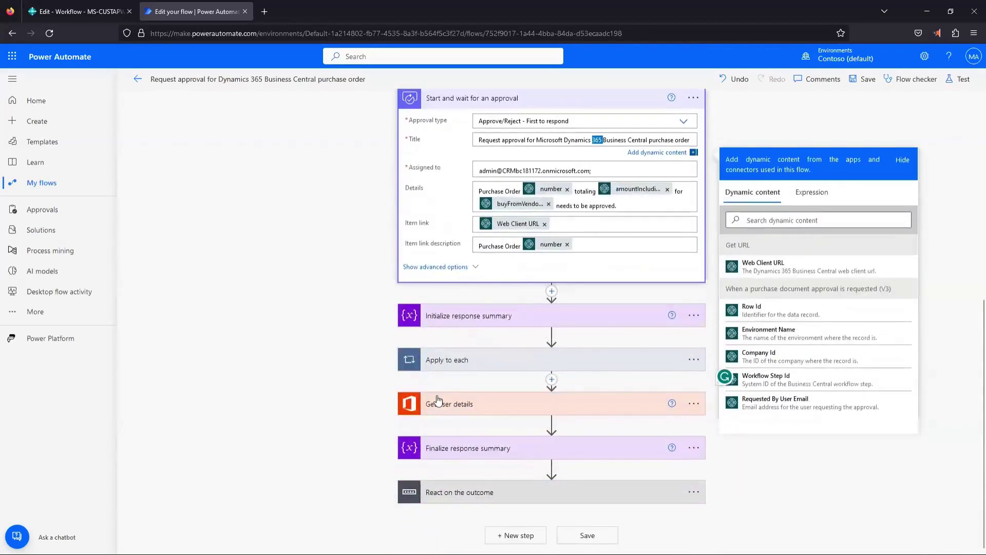
left_click(433, 493)
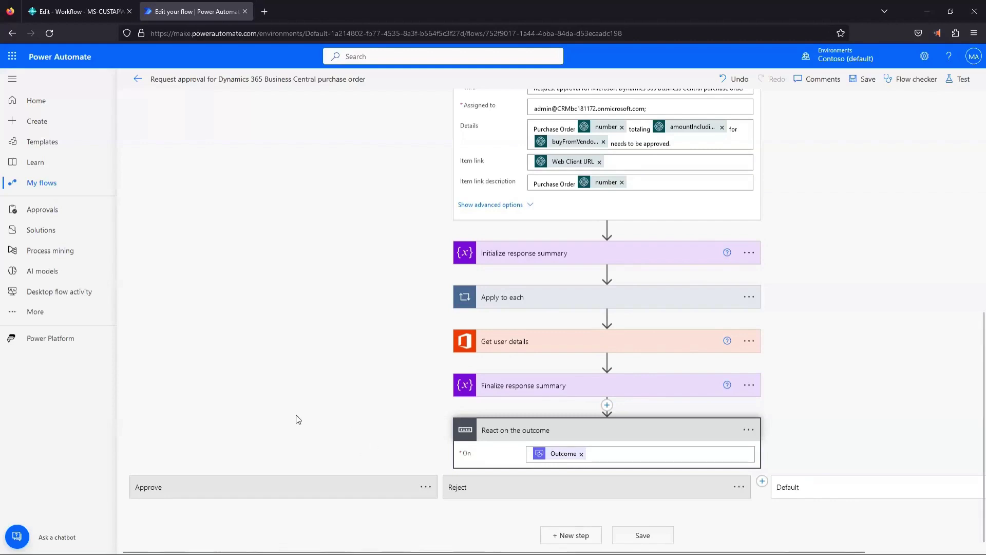
left_click(200, 486)
scroll(322, 412, "down", 3)
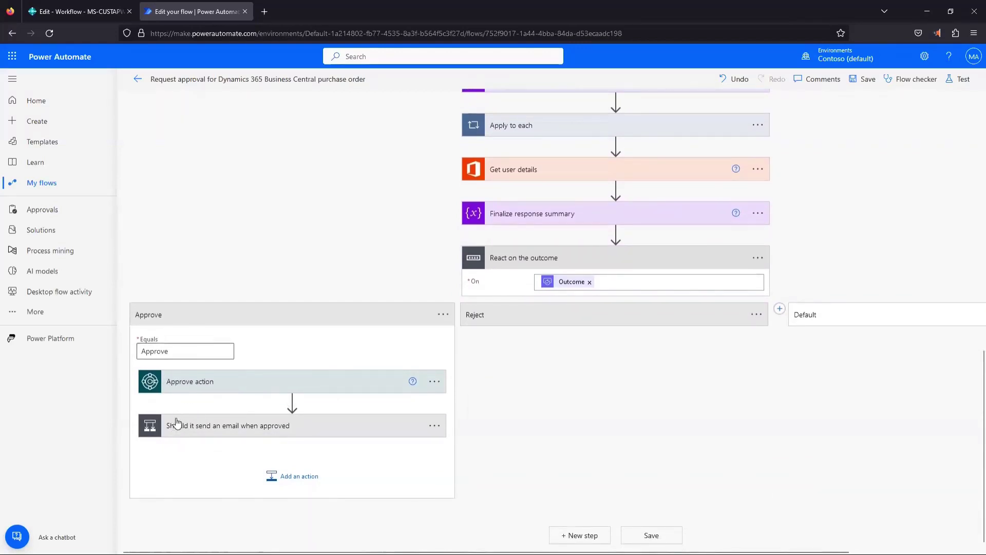
left_click(233, 426)
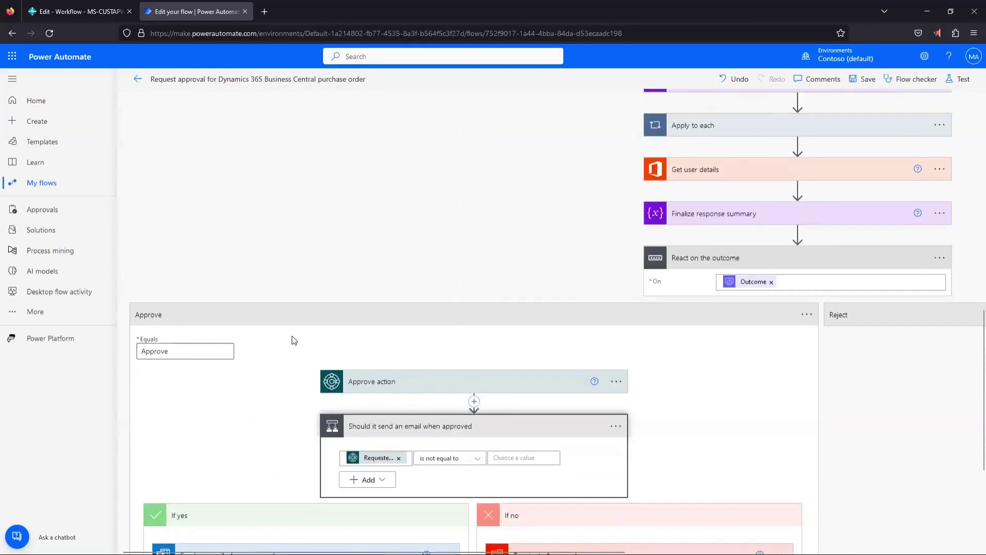
scroll(291, 338, "down", 3)
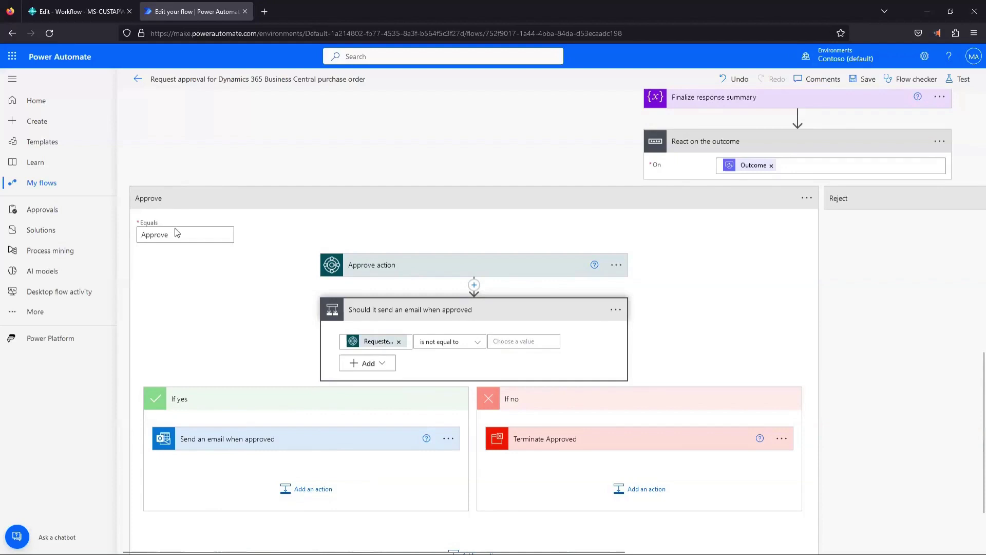
scroll(349, 334, "down", 3)
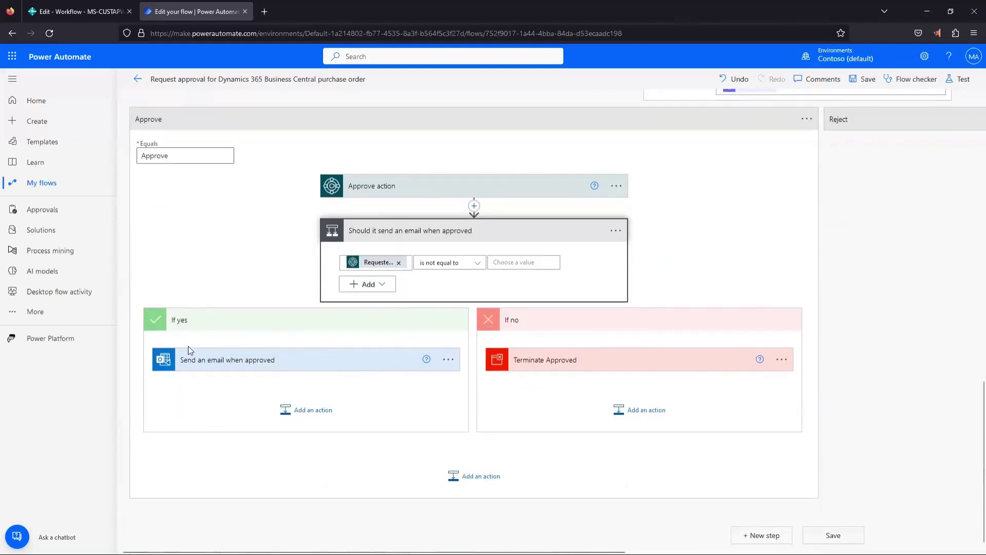
Step: Expand 'Send an email when approved' and review its recipient, subject and body
left_click(233, 363)
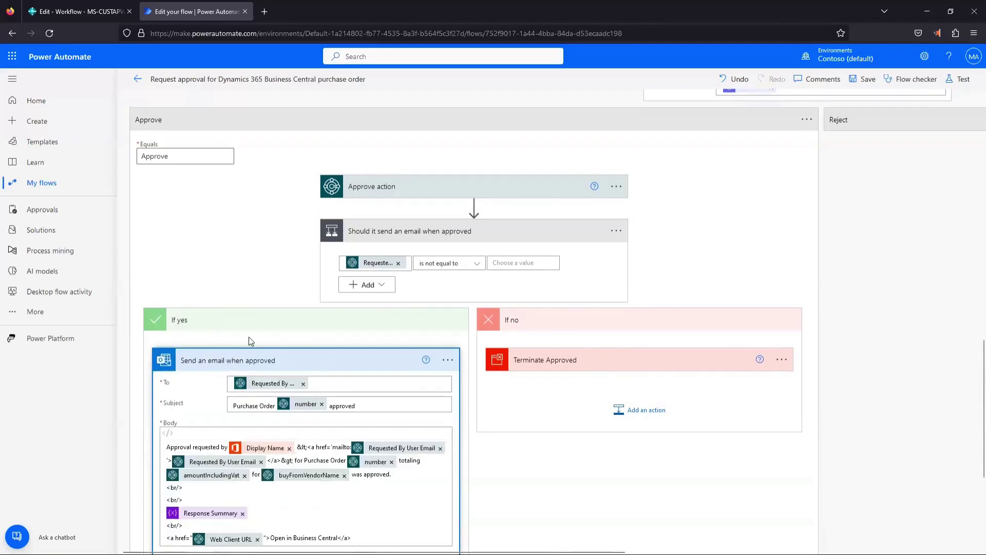
scroll(250, 341, "down", 2)
scroll(250, 341, "down", 2)
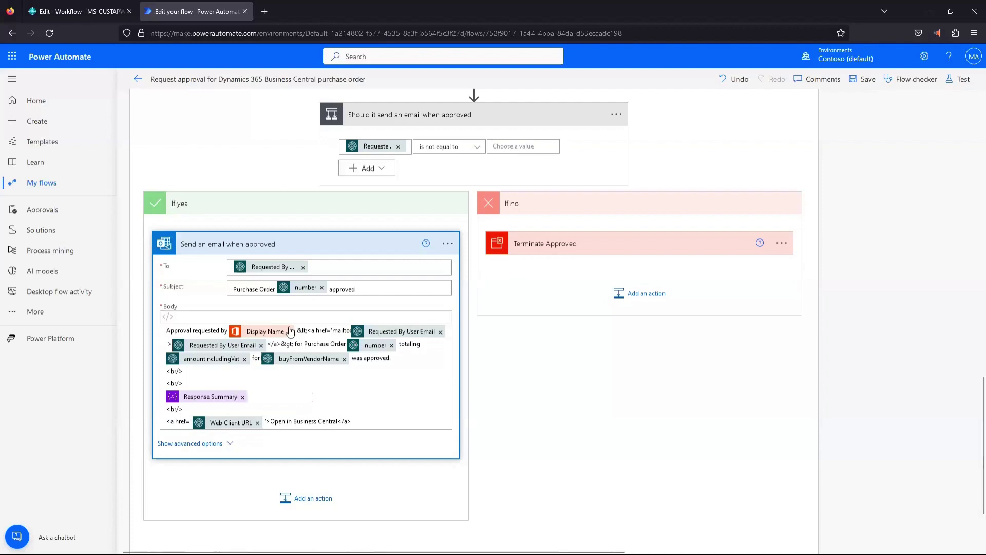
left_click(255, 370)
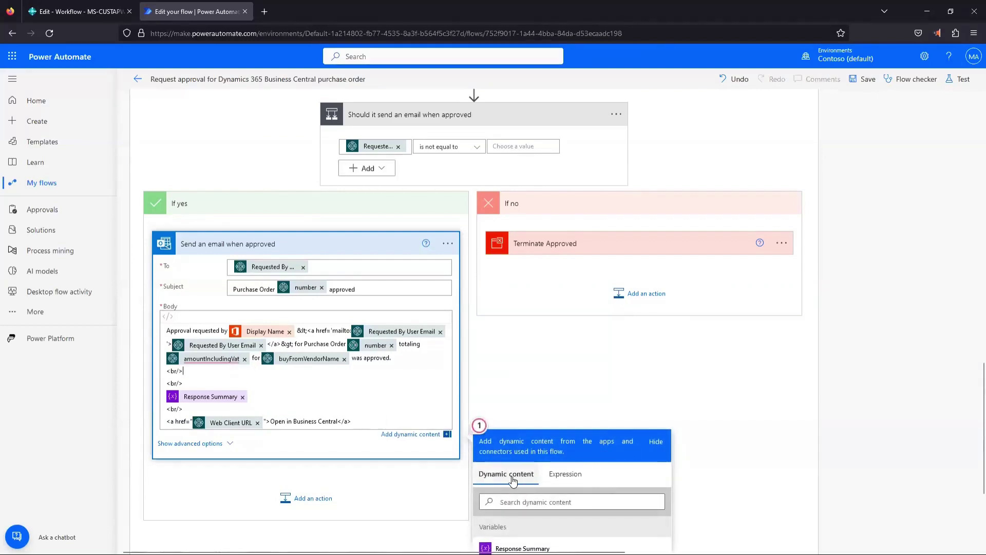
scroll(452, 432, "down", 3)
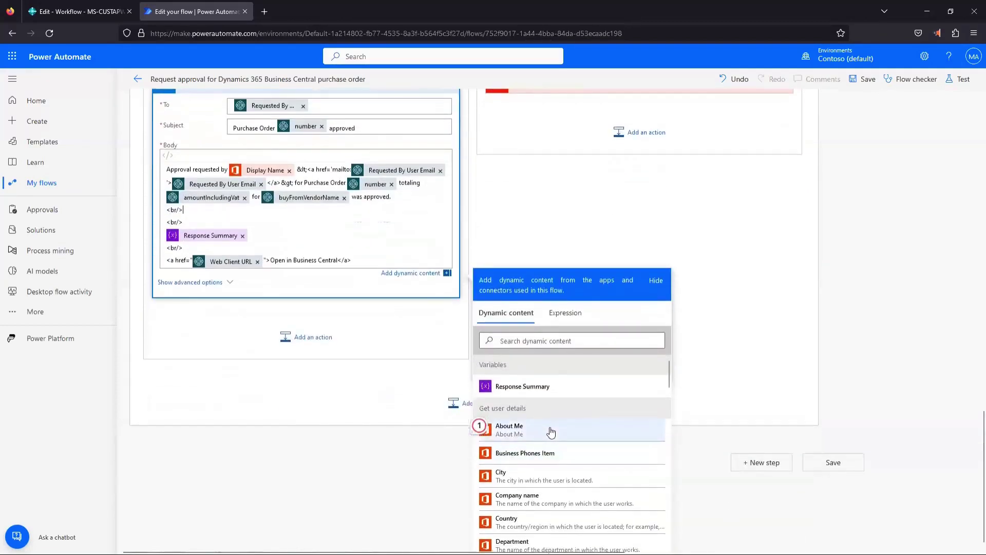
scroll(548, 431, "down", 3)
scroll(550, 431, "down", 7)
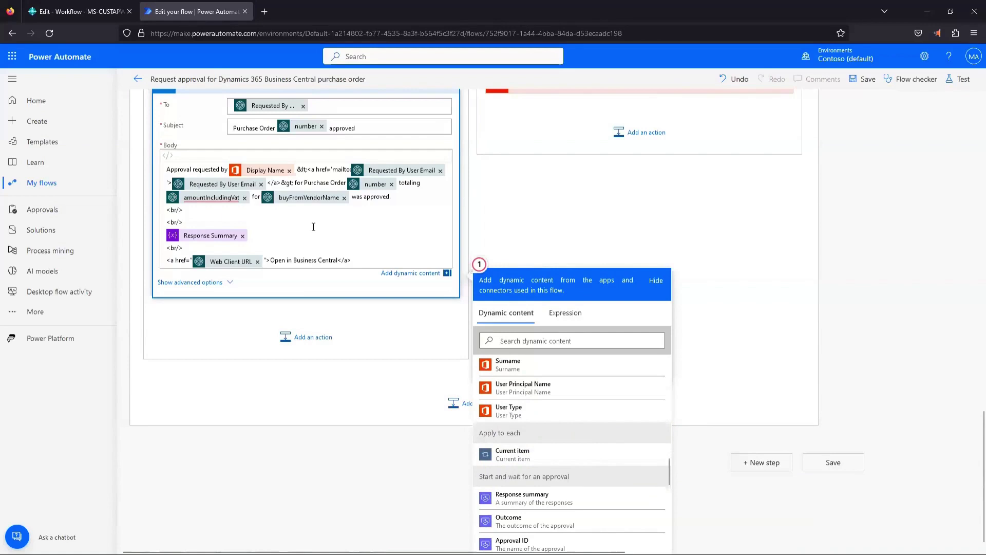
scroll(293, 248, "up", 1)
scroll(292, 247, "up", 1)
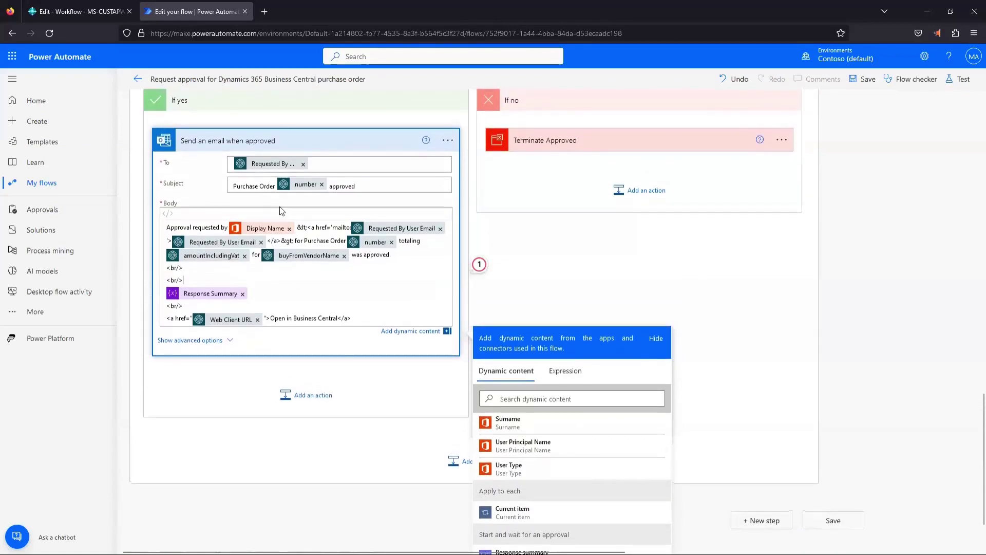
left_click(251, 185)
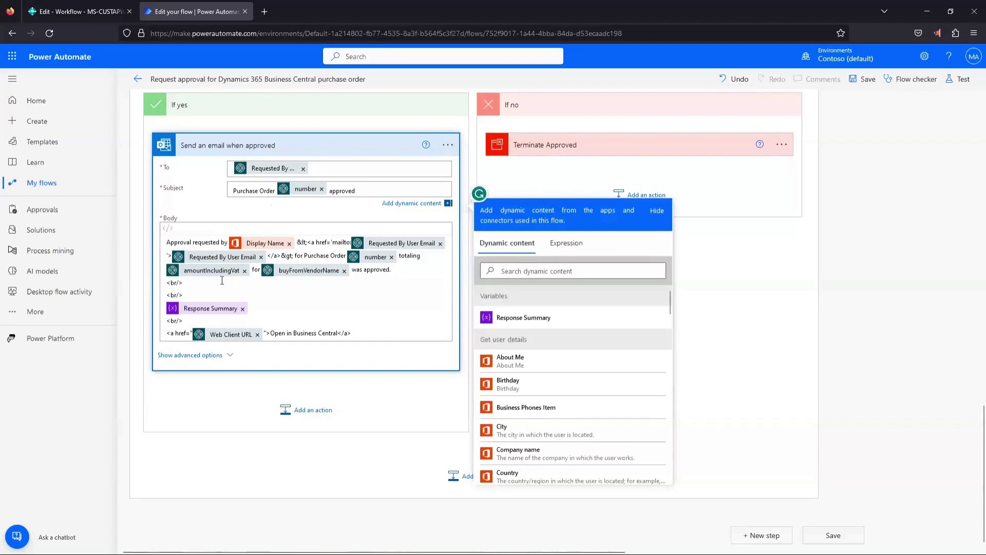
Step: Append 'Good to go' after 'was approved.' in the approval email body
left_click(404, 269)
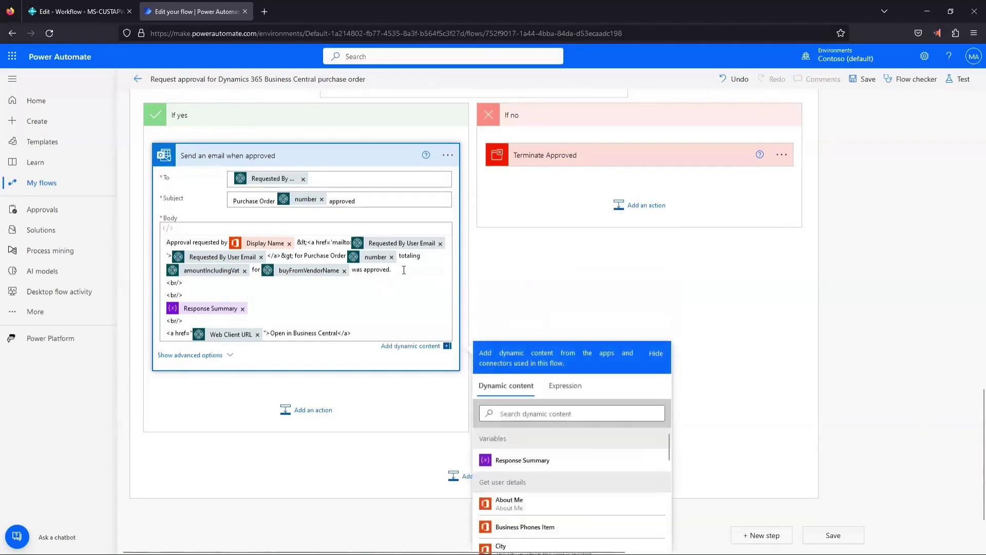
type("Do no")
key("BackSpace")
key("BackSpace")
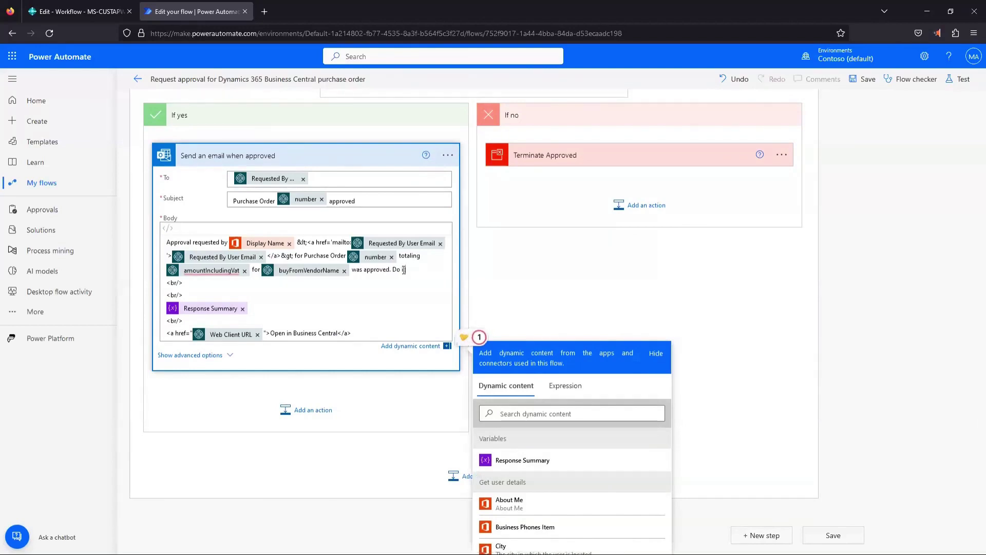
key("BackSpace")
key("BackSpace")
key("BackSpace")
type("Good to g")
scroll(608, 319, "up", 1)
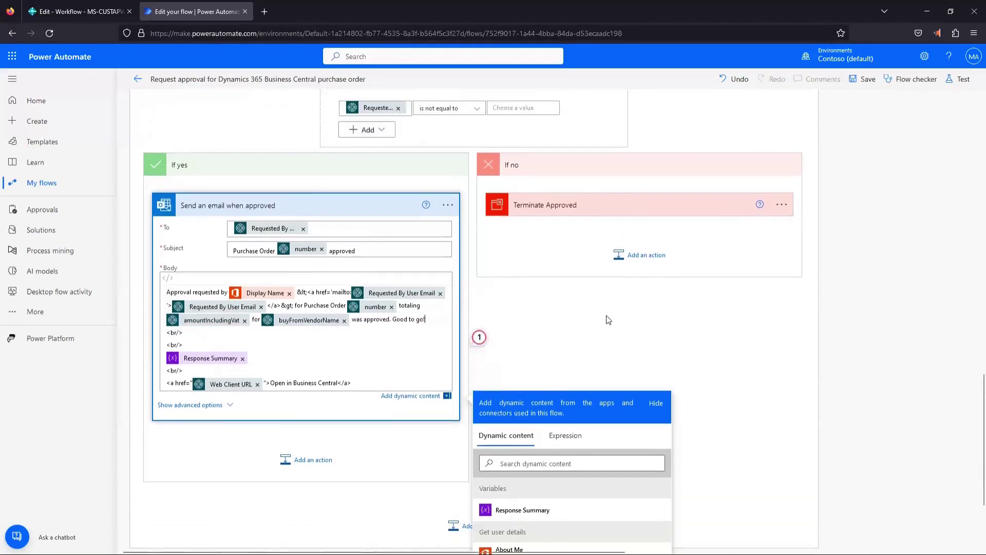
scroll(608, 319, "up", 7)
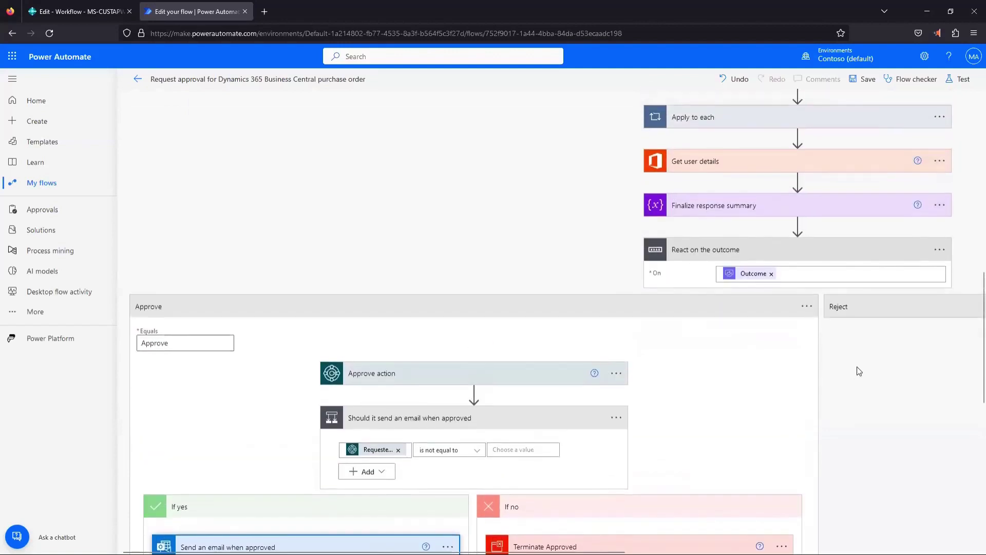
Step: Expand the Reject branch down to the 'Send an email when rejected' action
left_click(848, 323)
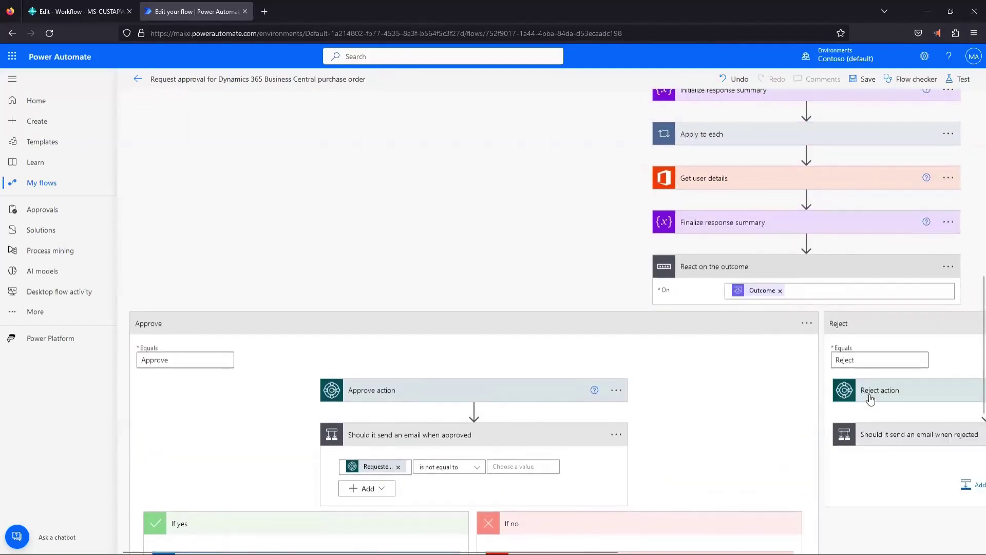
scroll(869, 399, "down", 1)
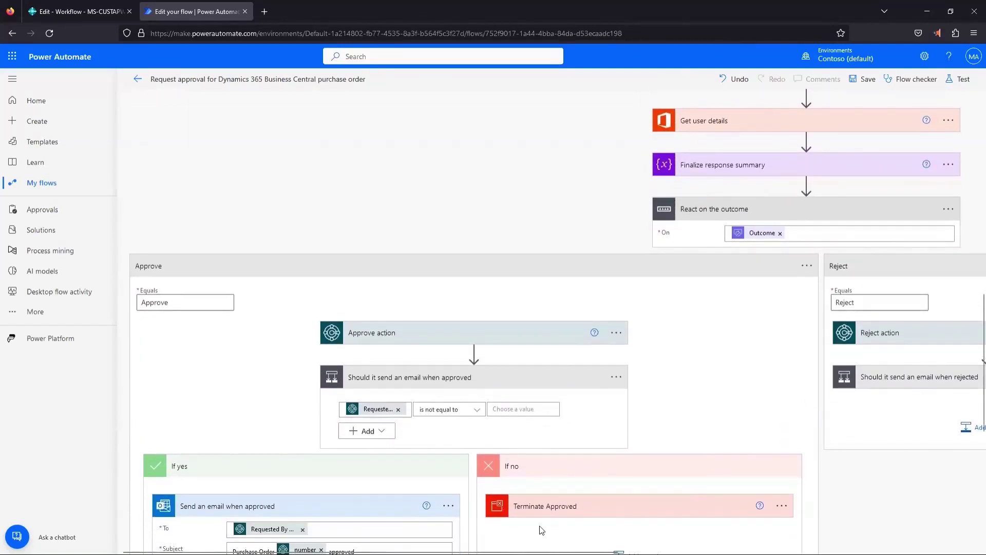
scroll(686, 393, "right", 5)
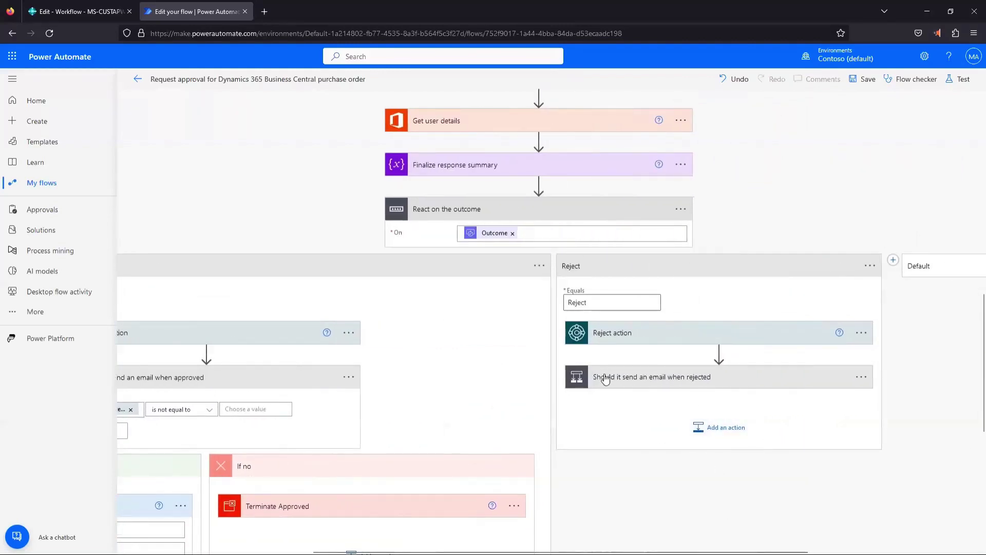
left_click(671, 376)
scroll(672, 393, "down", 2)
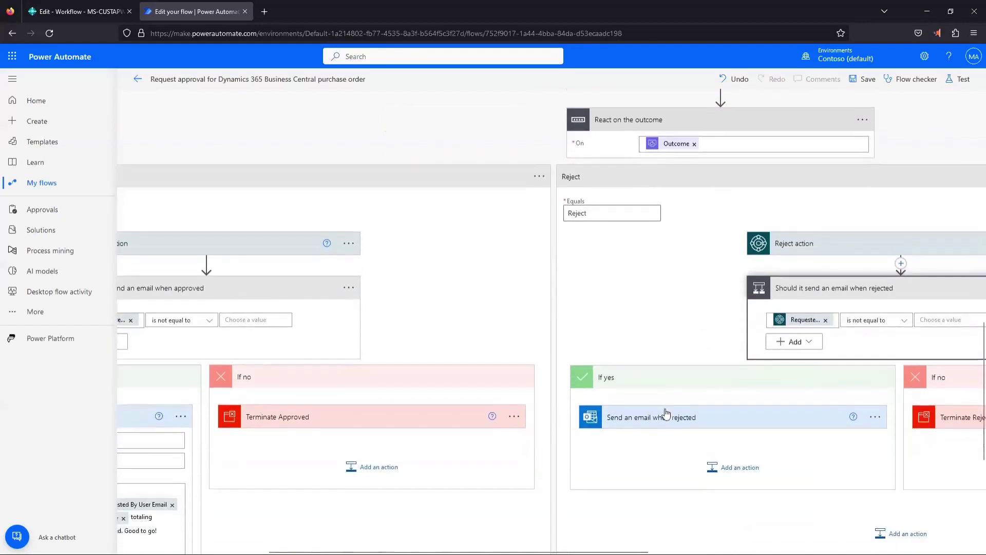
left_click(651, 392)
scroll(732, 409, "down", 2)
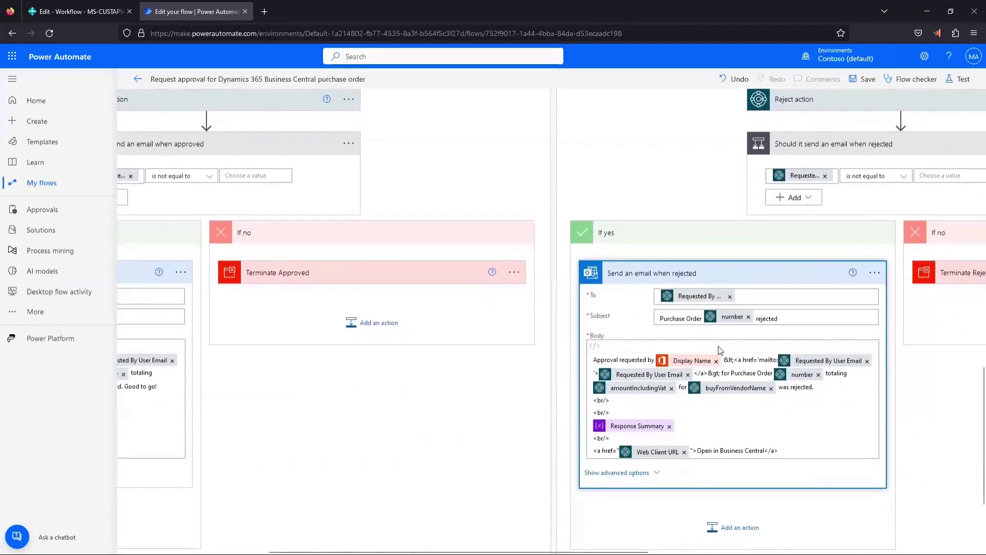
Step: Add 'No good.' after 'was rejected.' in the rejection email body
mouse_move(760, 393)
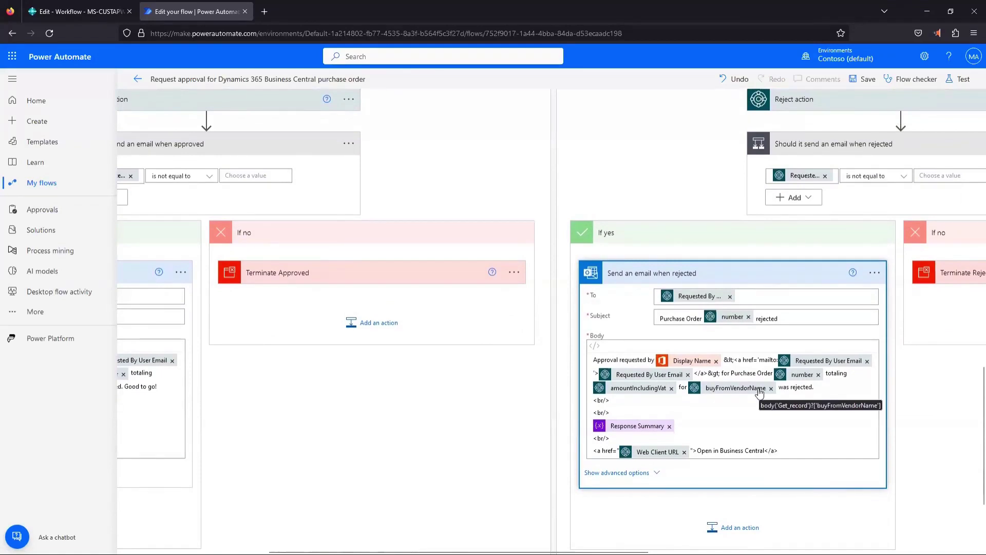
left_click(766, 319)
left_click(786, 398)
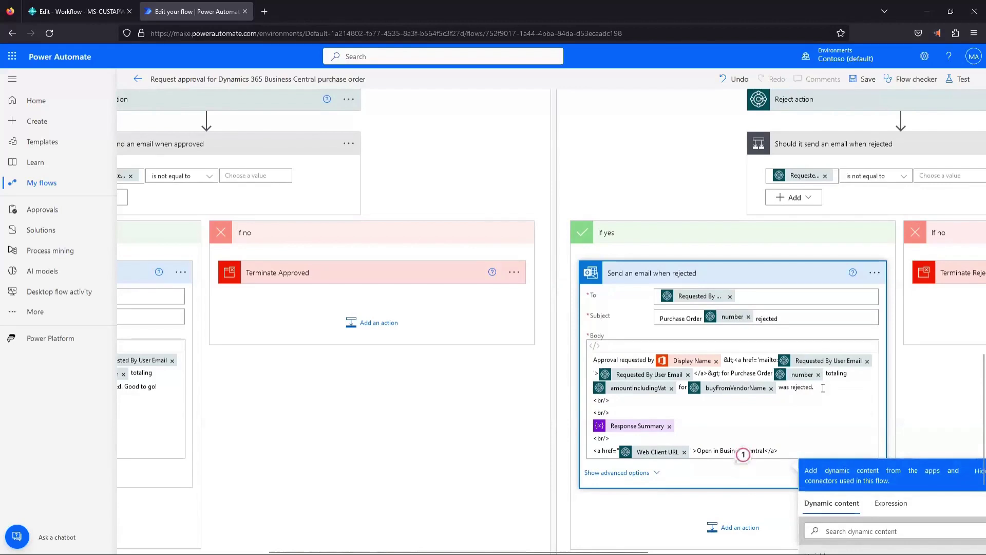
type("No good.")
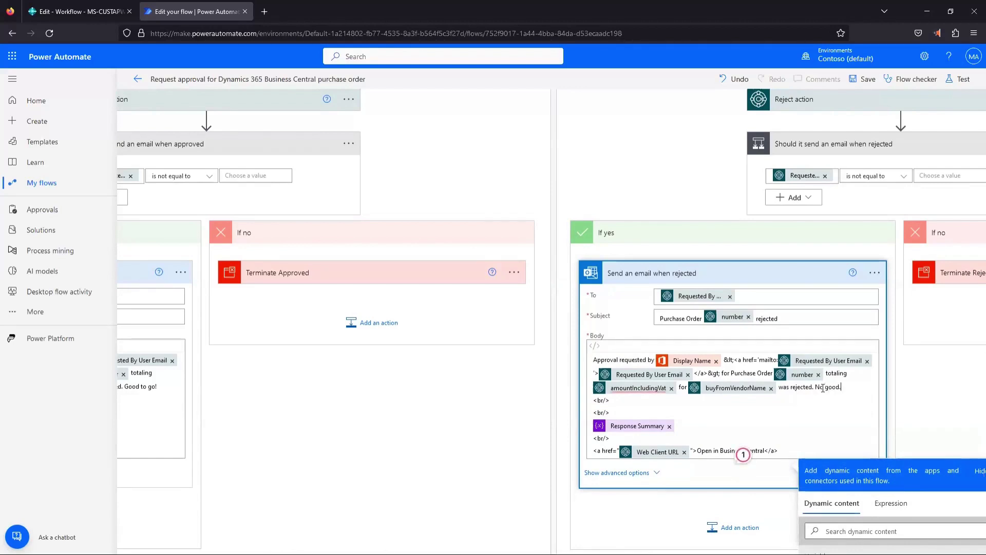
scroll(574, 387, "up", 5)
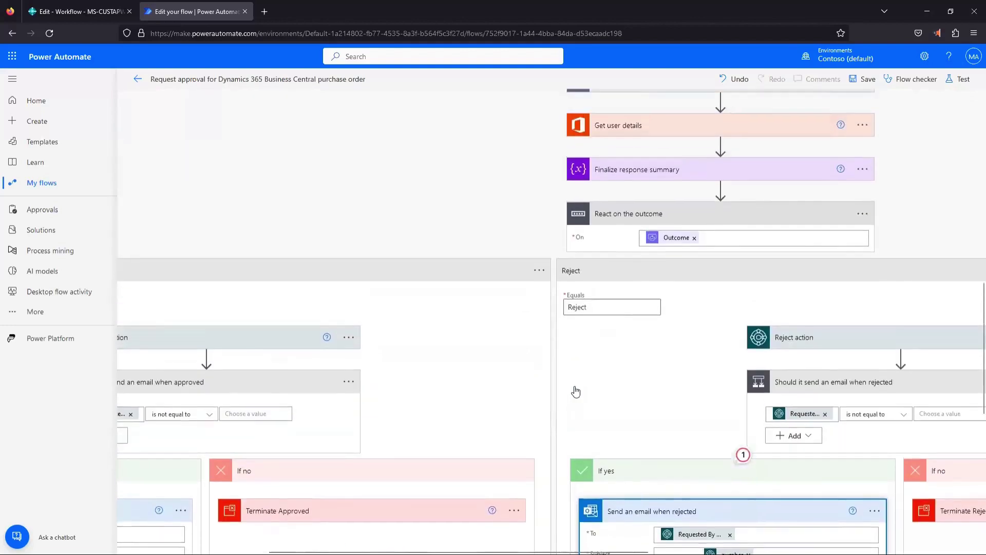
Step: Save the purchase-order approval flow and close the flow editor tab with Ctrl+W
scroll(576, 391, "up", 4)
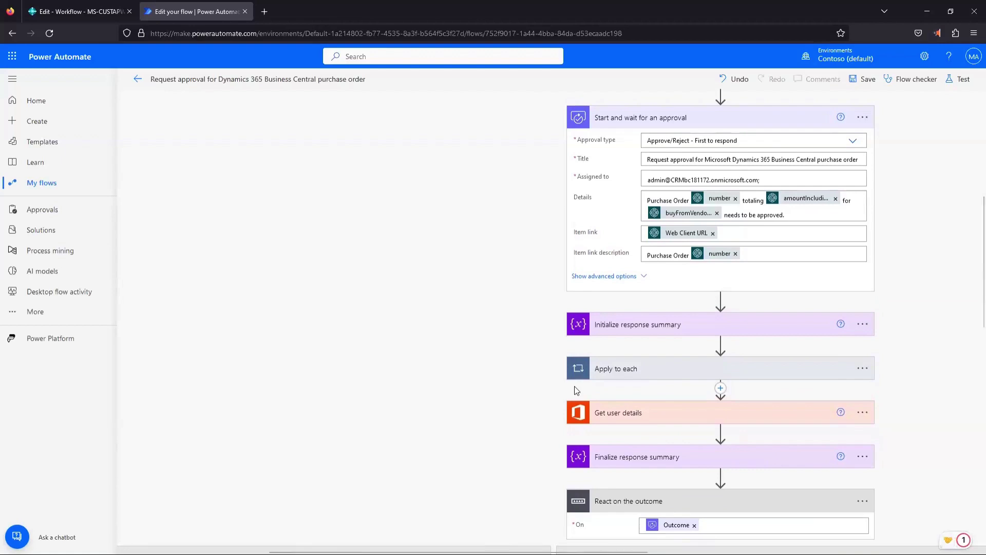
left_click(857, 81)
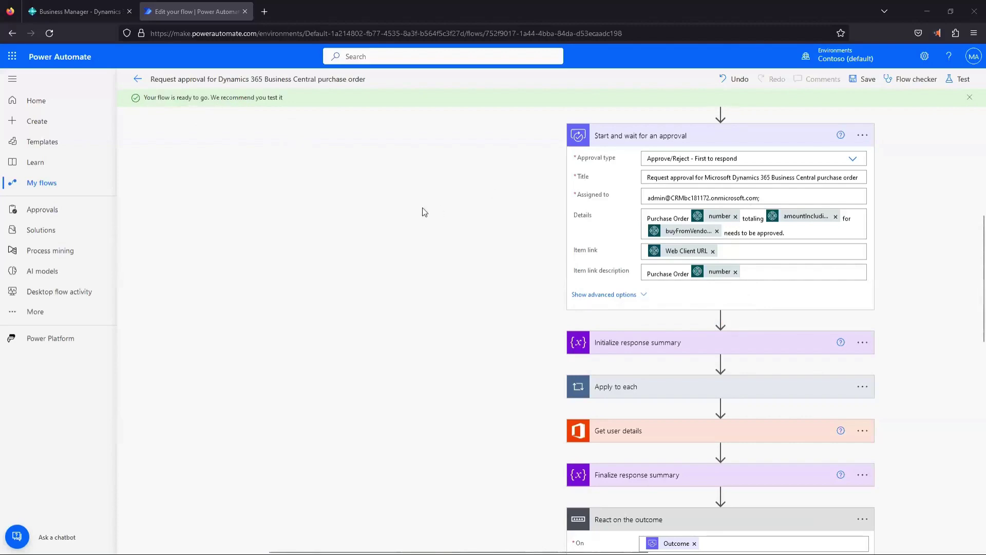
scroll(424, 212, "up", 3)
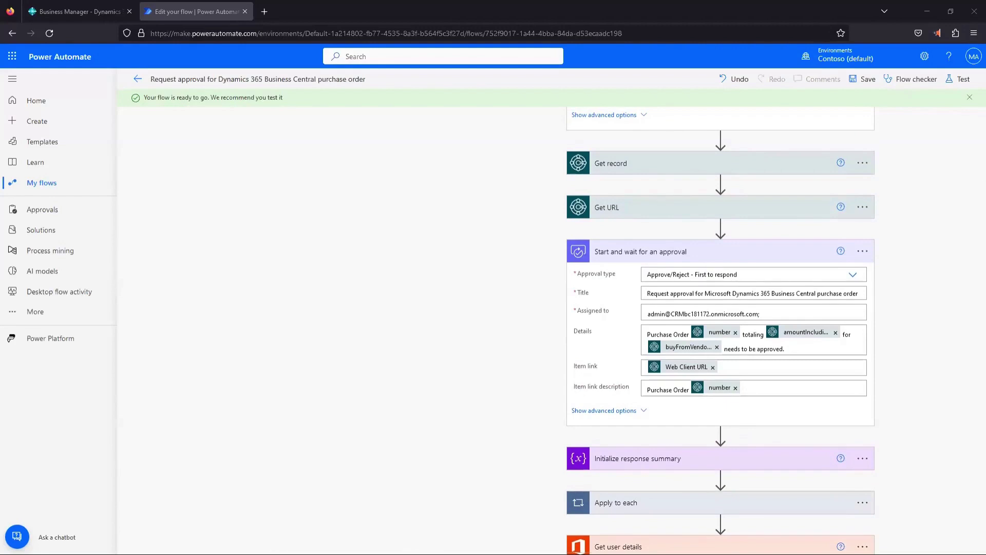
key("ctrl+w")
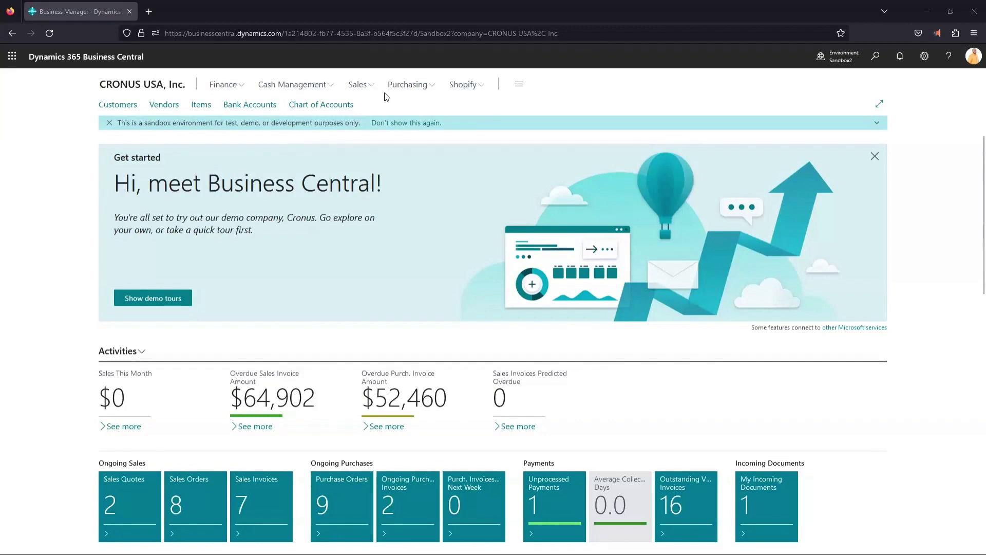
Step: Open purchase order 106004 from Purchasing > Purchase Orders and show its Request Approval actions
left_click(432, 91)
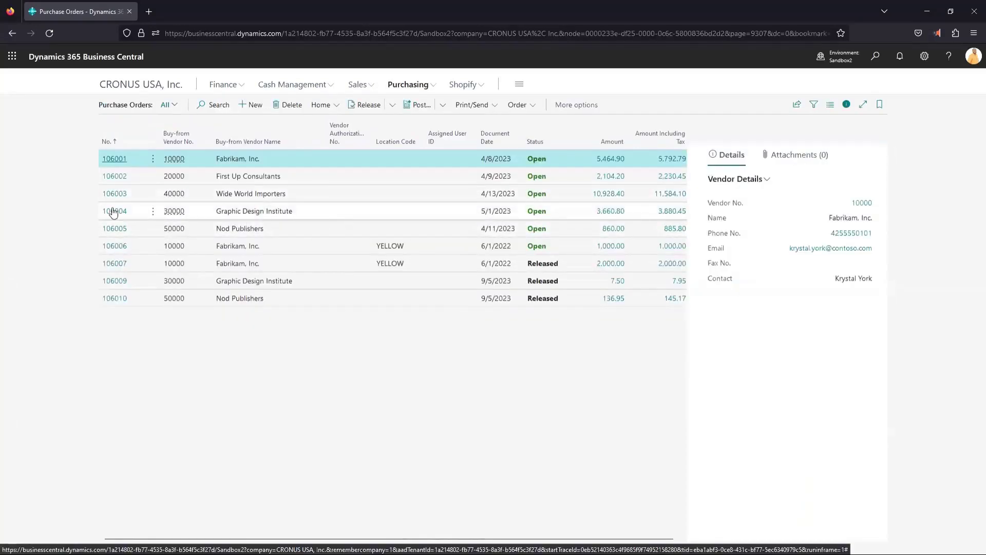
left_click(205, 216)
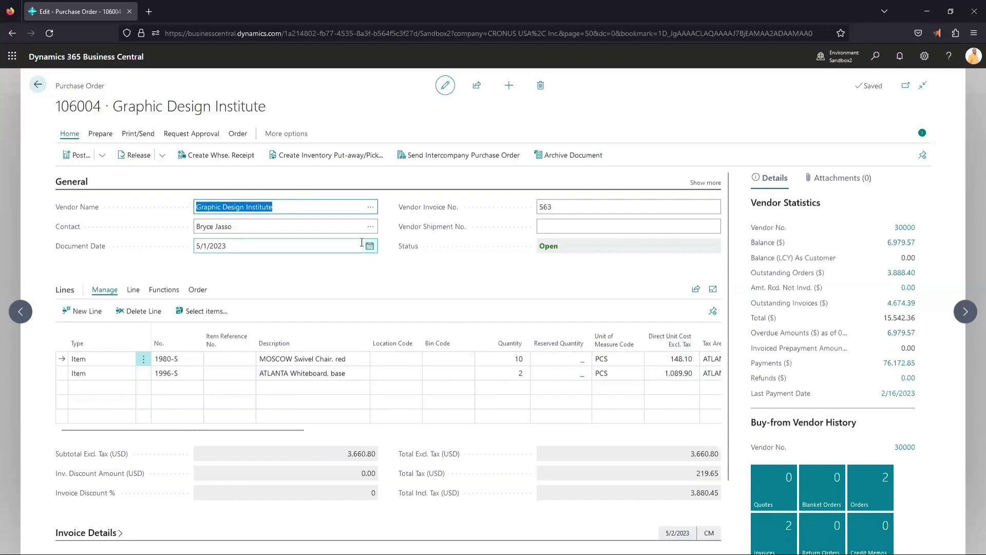
left_click(182, 134)
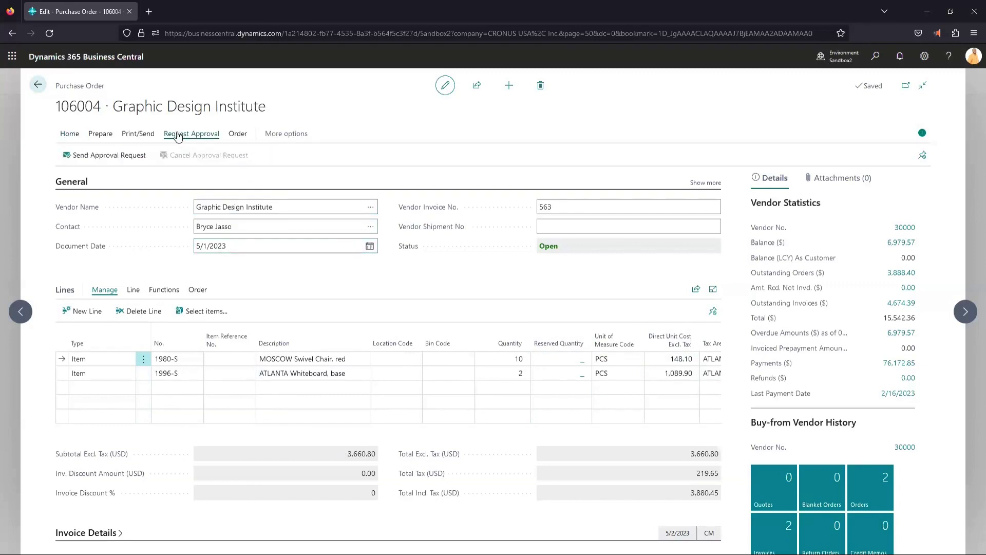
Step: Send purchase order 106004 for approval with Send Approval Request
left_click(116, 156)
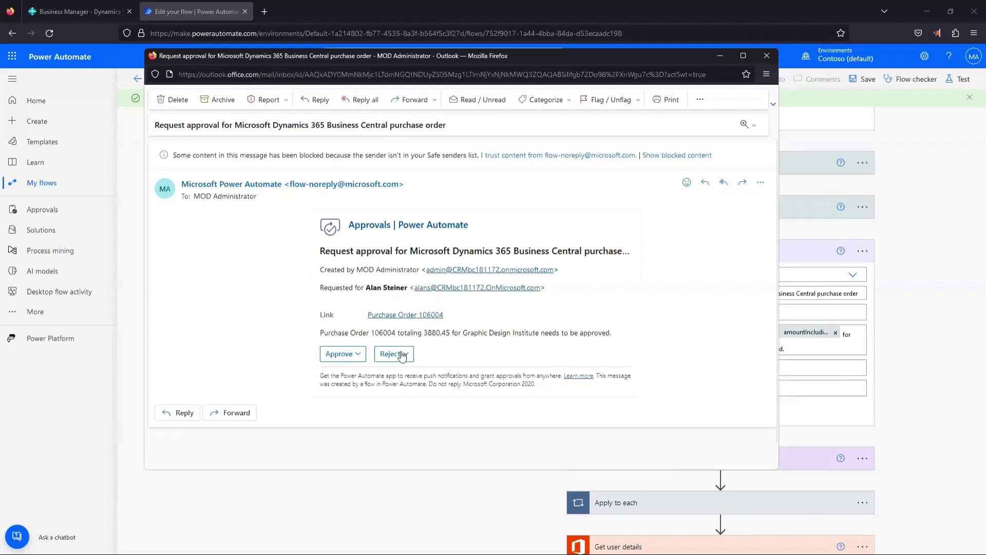
Step: Approve the request with the comment 'looks good' and submit it
left_click(335, 354)
left_click(358, 289)
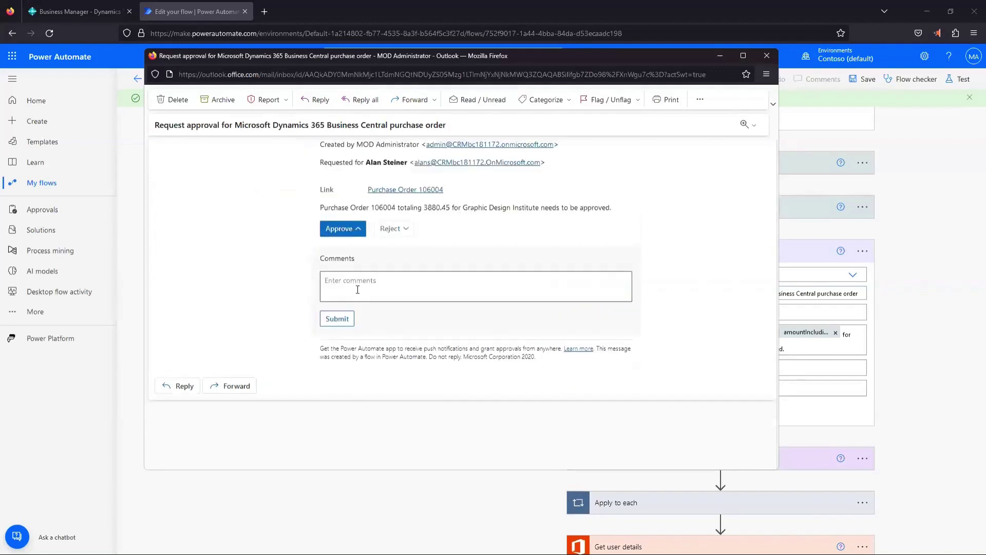
type("looks good")
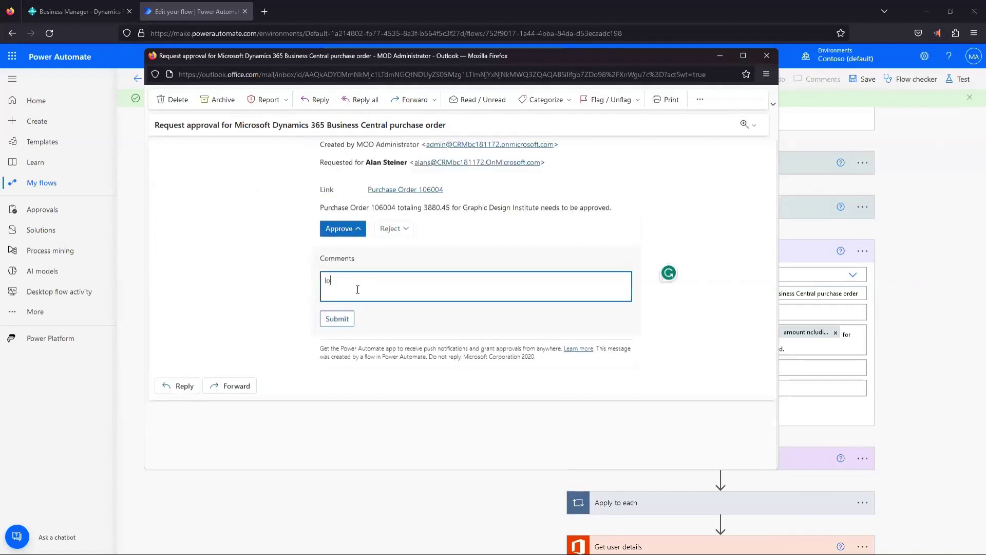
left_click(340, 319)
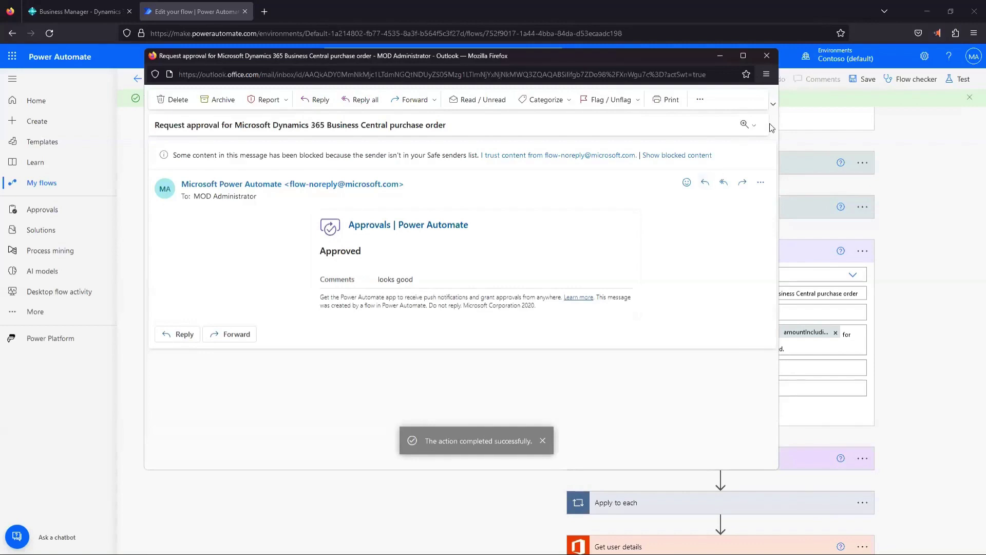
Step: Close the approval email and highlight 'Good to go!' in the 106004 approved notification
left_click(767, 55)
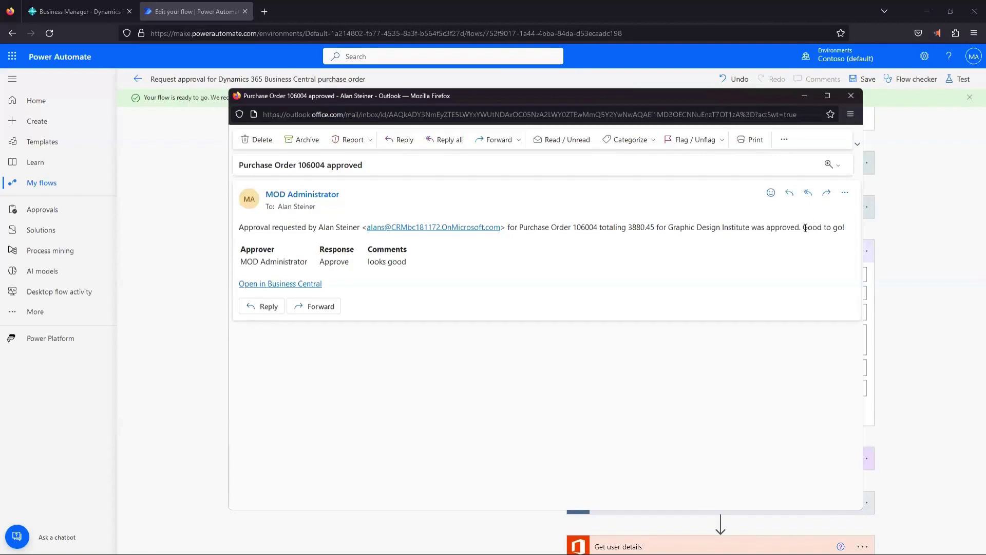
left_click_drag(803, 227, 855, 235)
left_click(583, 245)
Step: Close the notification and reopen purchase order 106004 in Business Central to check it's Released
left_click(850, 95)
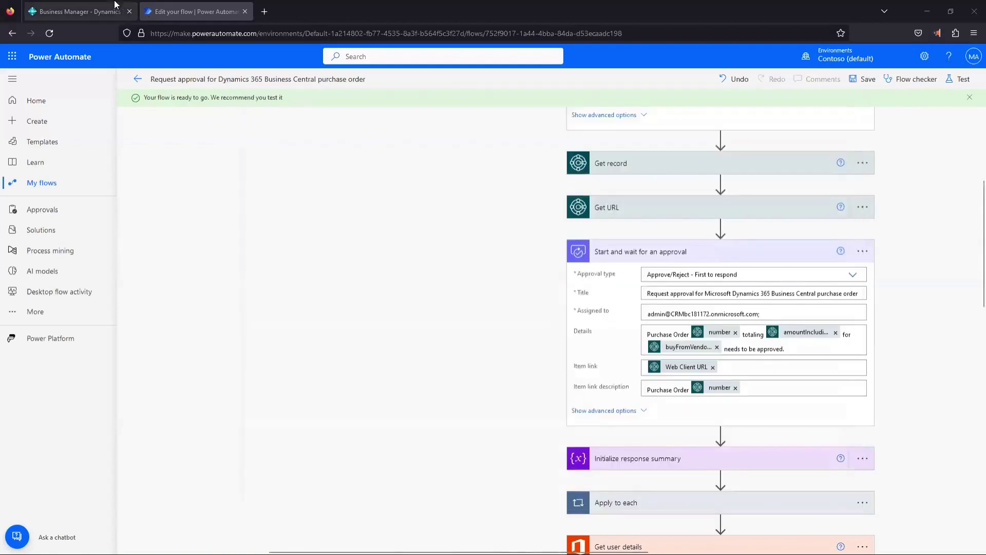
left_click(84, 11)
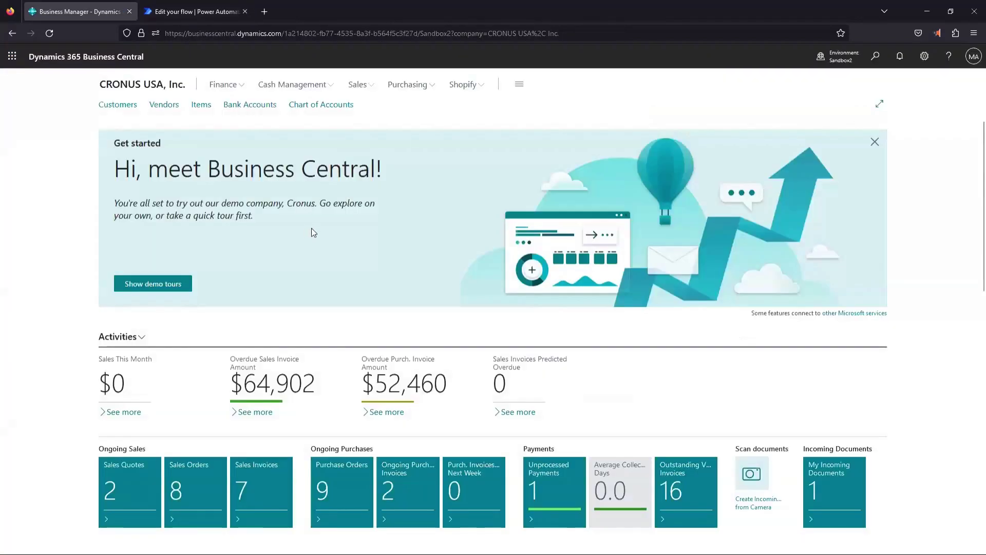
left_click(424, 86)
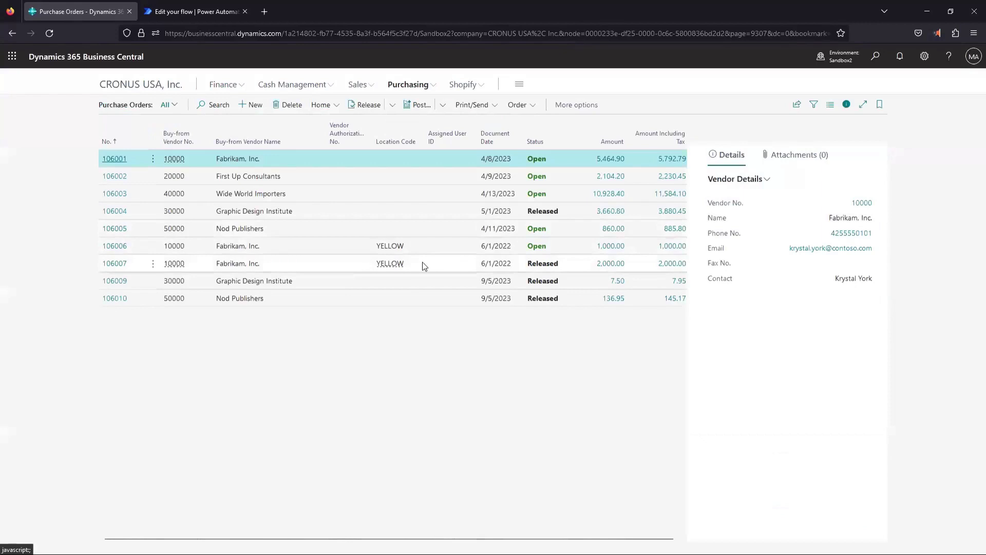
left_click(137, 217)
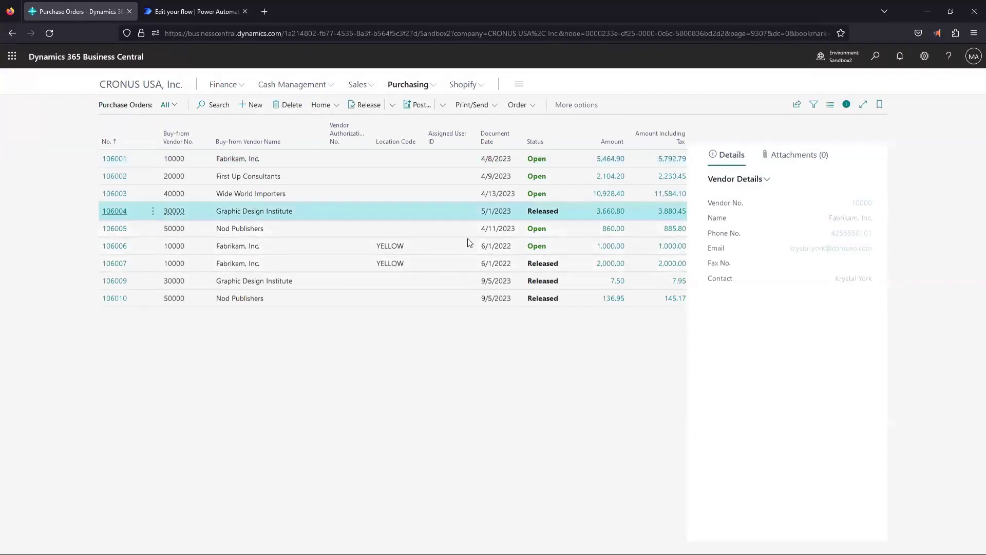
left_click(530, 213)
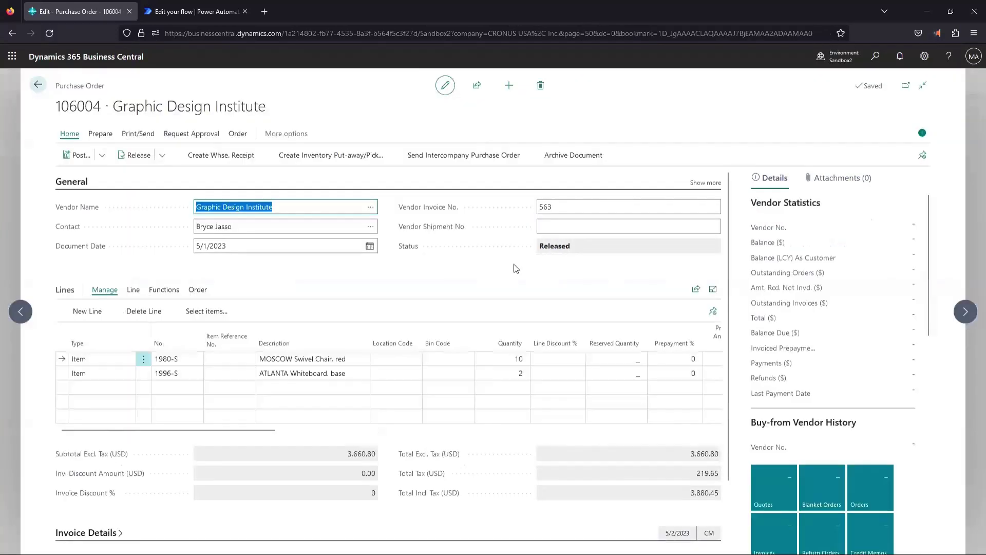